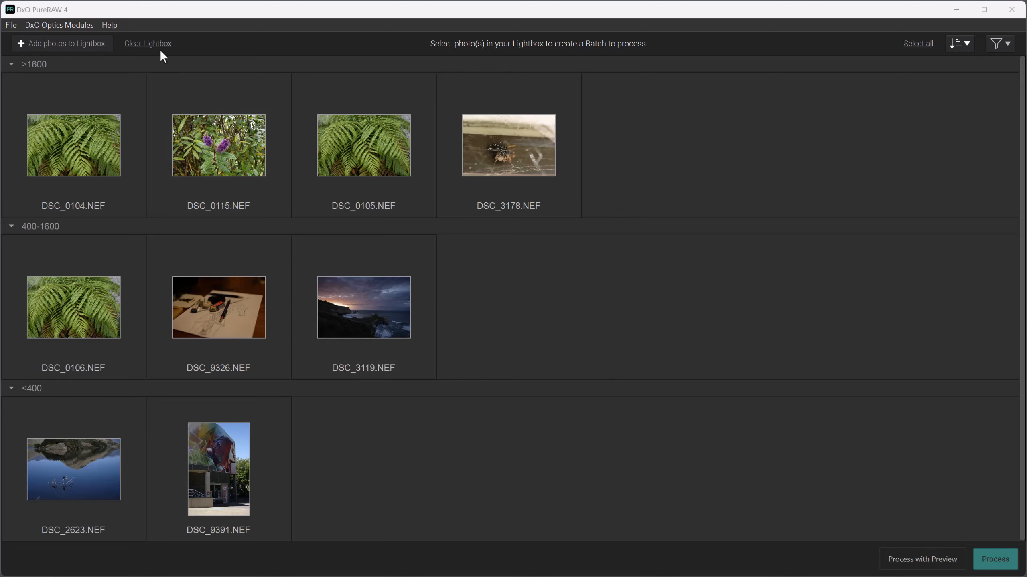
Step: Clear the Lightbox, add the nine selected NEF photos from the PureRAW 4 Mine folder, and sort them by ISO
{"action": "left_click", "coordinate": [148, 43]}
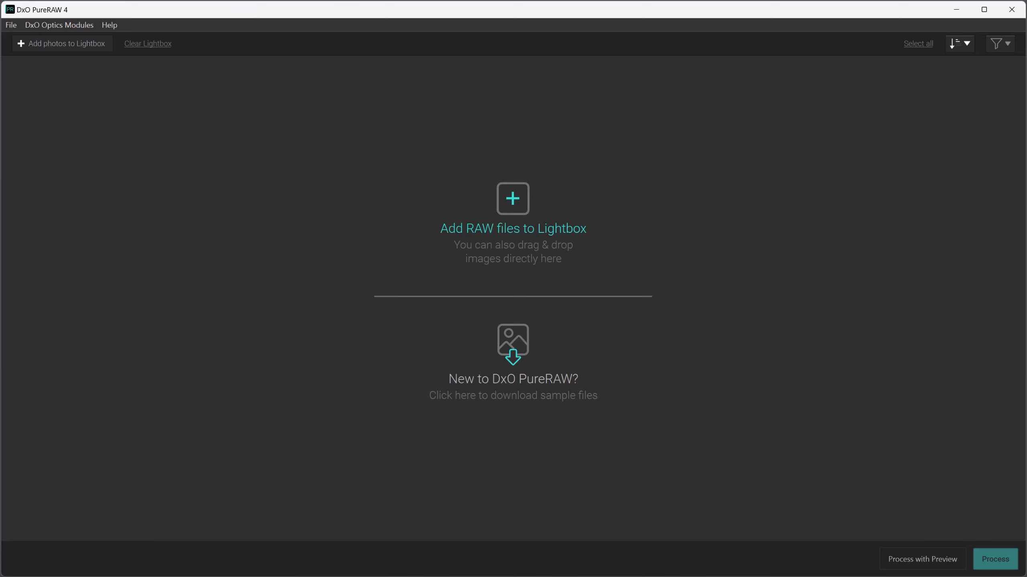
{"action": "key", "text": "alt+Tab"}
{"action": "left_click_drag", "start_coordinate": [510, 104], "coordinate": [642, 115]}
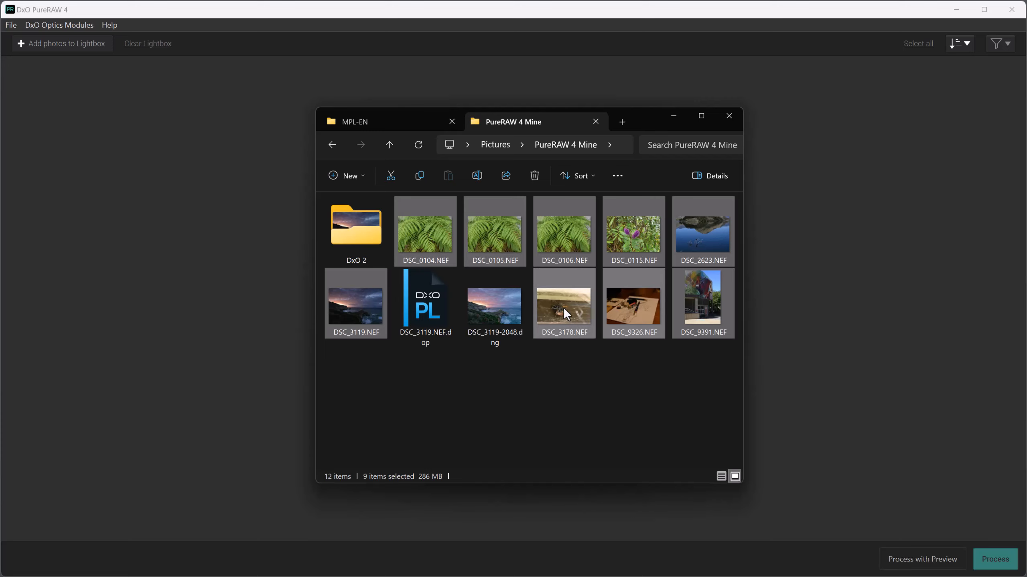
{"action": "left_click_drag", "start_coordinate": [563, 304], "coordinate": [223, 337]}
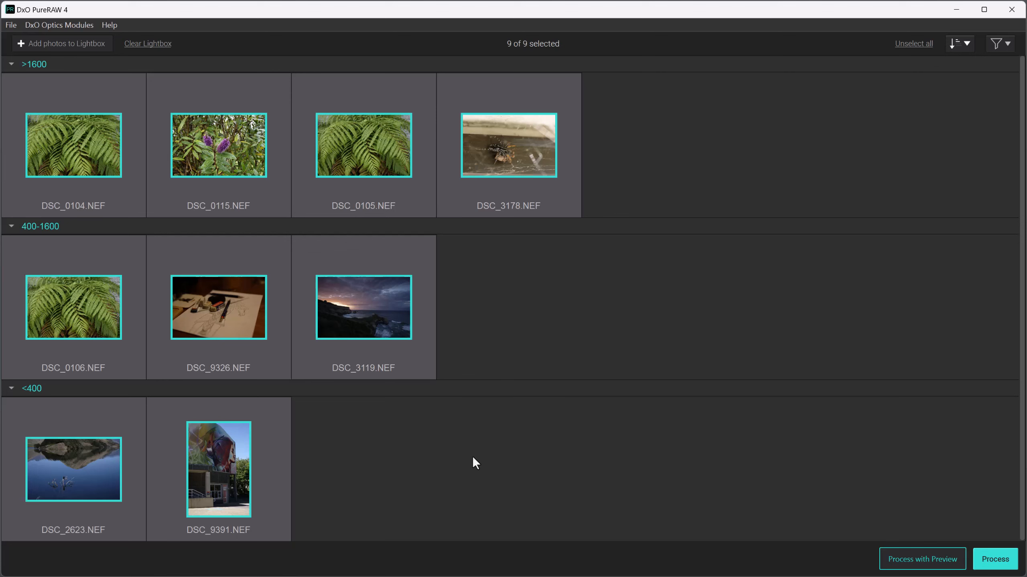
{"action": "left_click", "coordinate": [967, 42]}
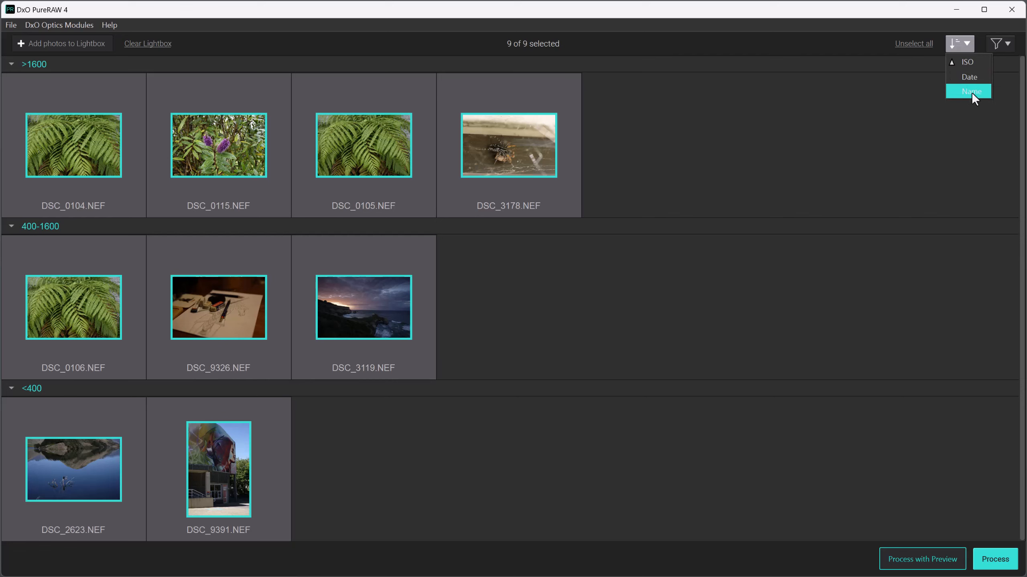
{"action": "left_click", "coordinate": [966, 64]}
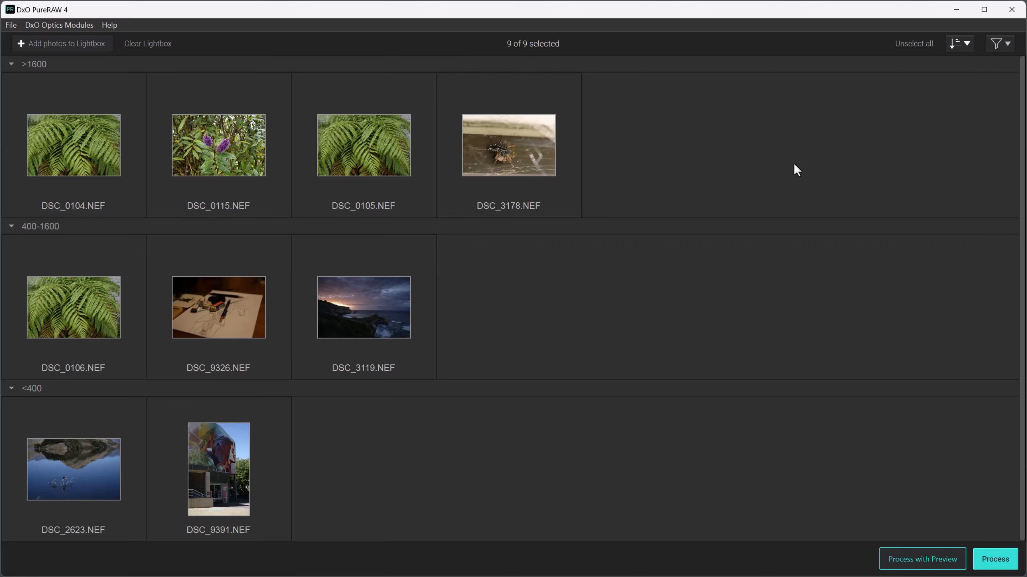
Step: Clear the Lightbox and examine the PureRAW 4 processing and output format options for the selected NEF files in File Explorer
{"action": "left_click", "coordinate": [143, 44]}
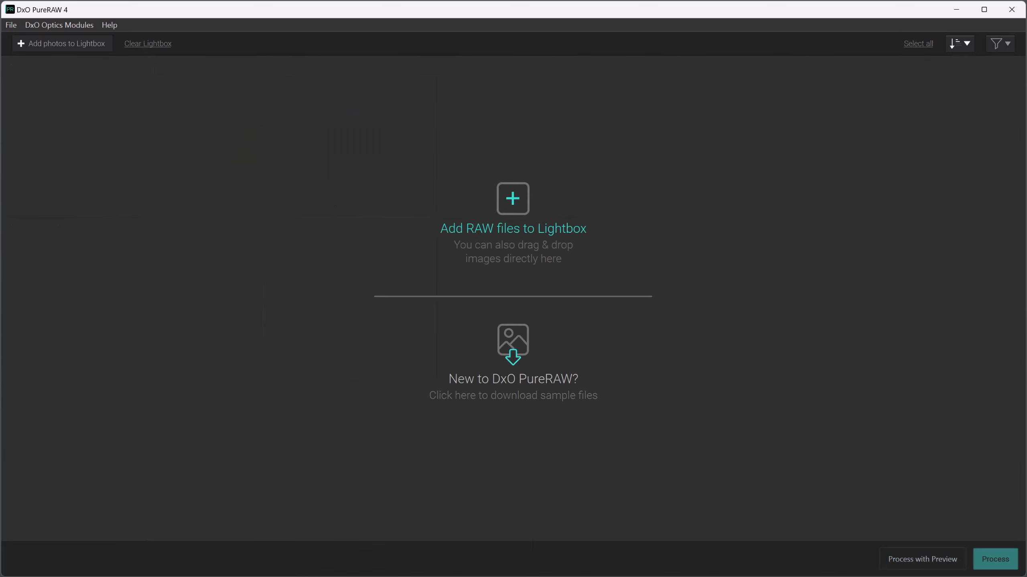
{"action": "key", "text": "alt+Tab"}
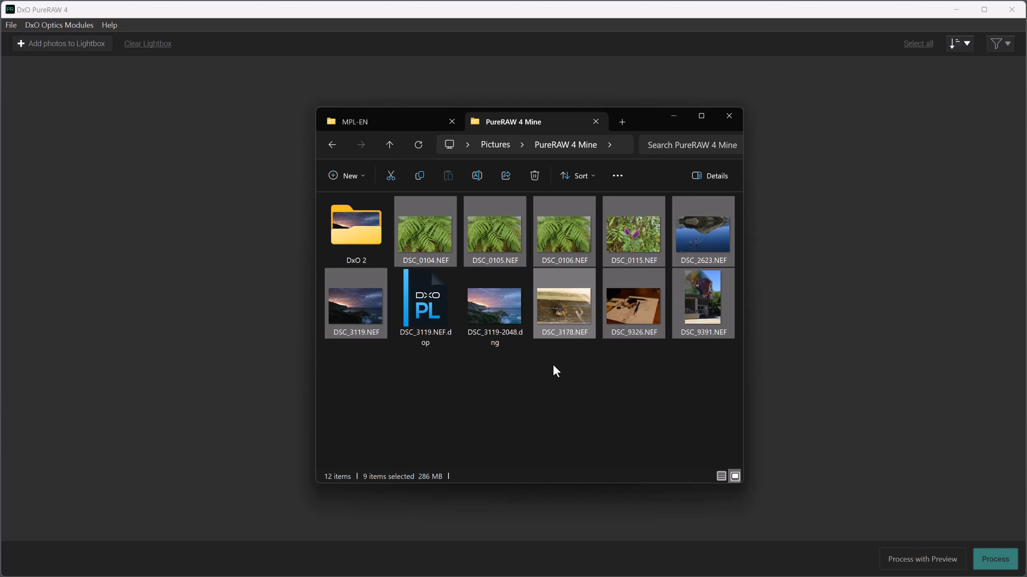
{"action": "right_click", "coordinate": [554, 231]}
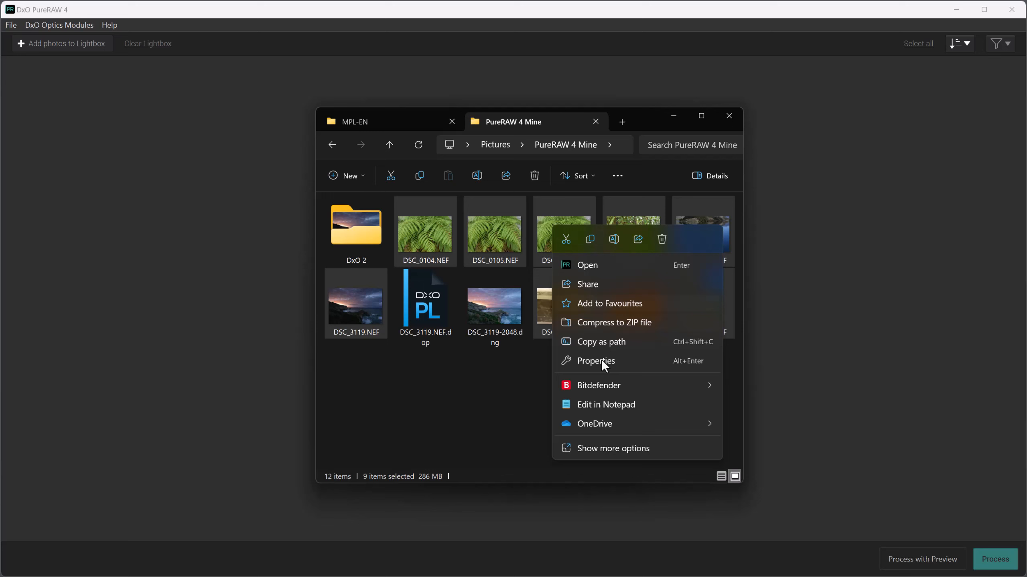
{"action": "left_click", "coordinate": [611, 447]}
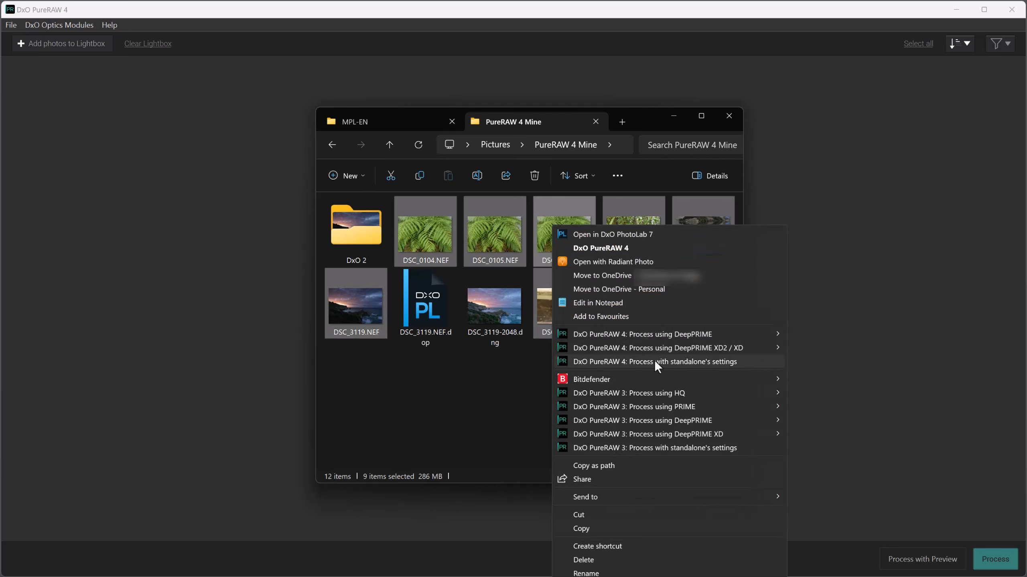
{"action": "mouse_move", "coordinate": [616, 346]}
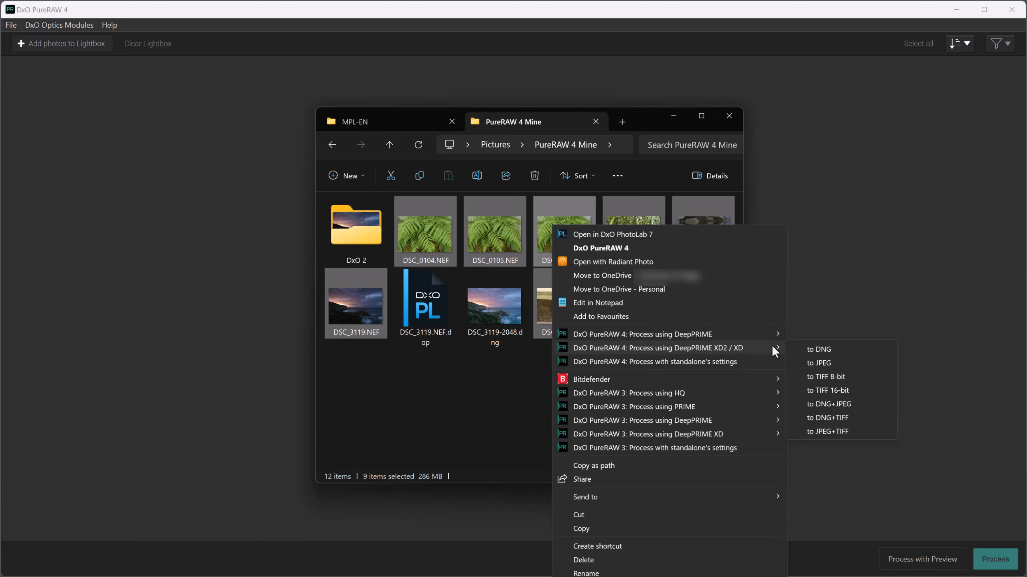
{"action": "left_click", "coordinate": [829, 309]}
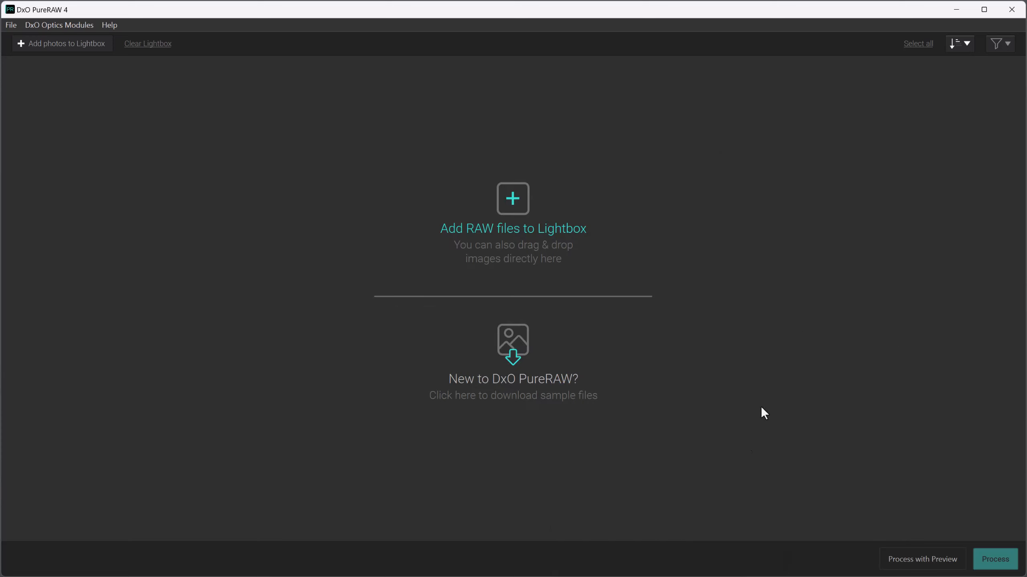
Step: Add the nine selected NEF files from the File Explorer folder to the Lightbox and deselect them all
{"action": "key", "text": "alt+Tab"}
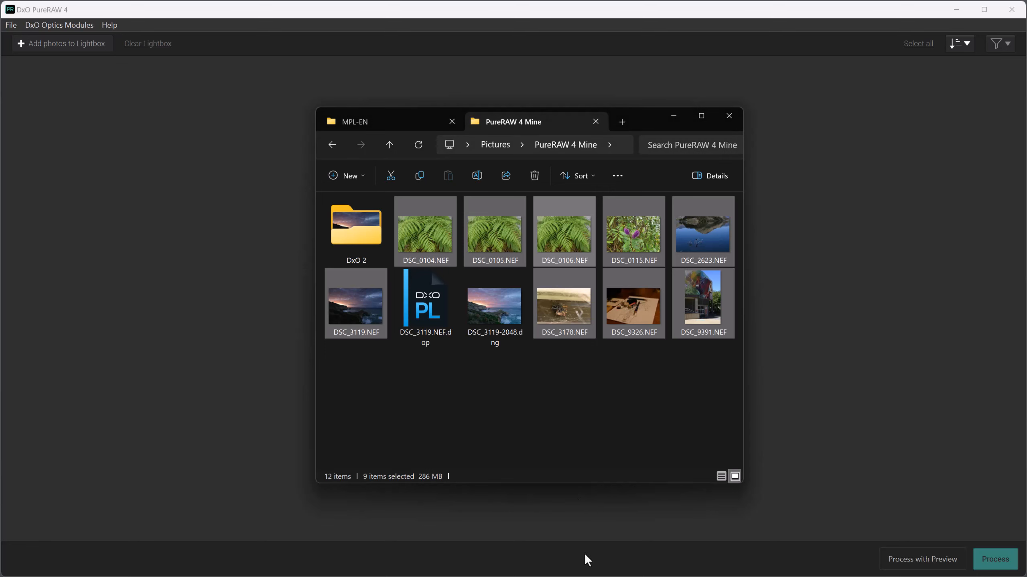
{"action": "left_click_drag", "start_coordinate": [555, 320], "coordinate": [222, 347]}
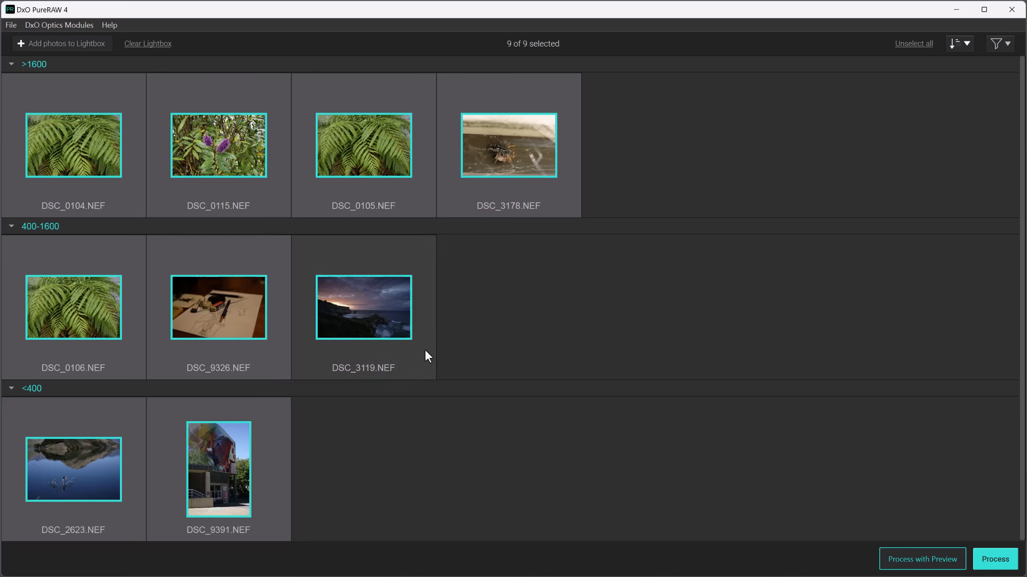
{"action": "left_click", "coordinate": [587, 321]}
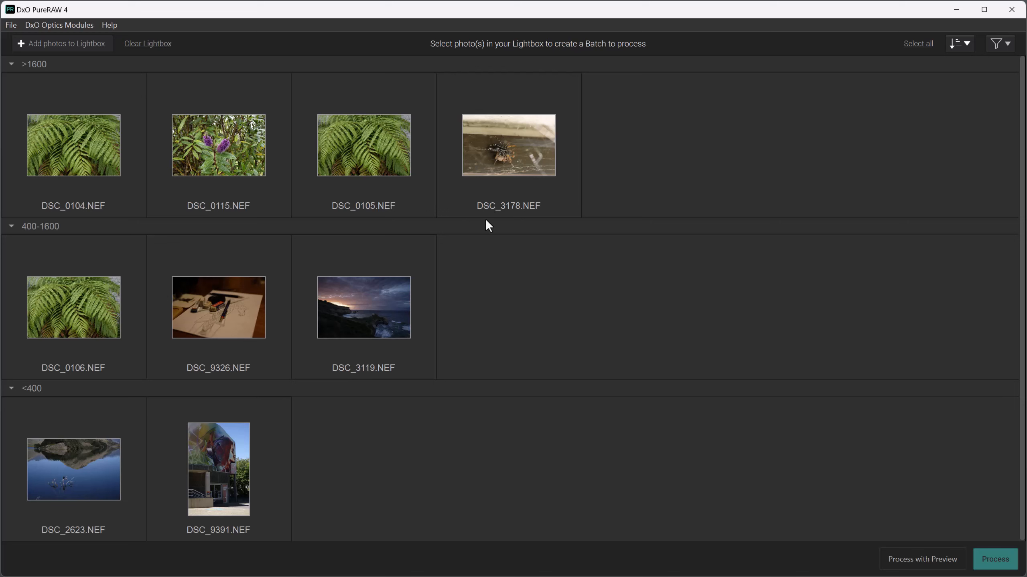
Step: Toggle the selection of DSC_3178.NEF, DSC_0105.NEF and DSC_0115.NEF on and off again
{"action": "left_click", "coordinate": [487, 151]}
{"action": "left_click", "coordinate": [377, 150]}
{"action": "left_click", "coordinate": [210, 144]}
{"action": "left_click", "coordinate": [211, 145]}
{"action": "left_click", "coordinate": [348, 144]}
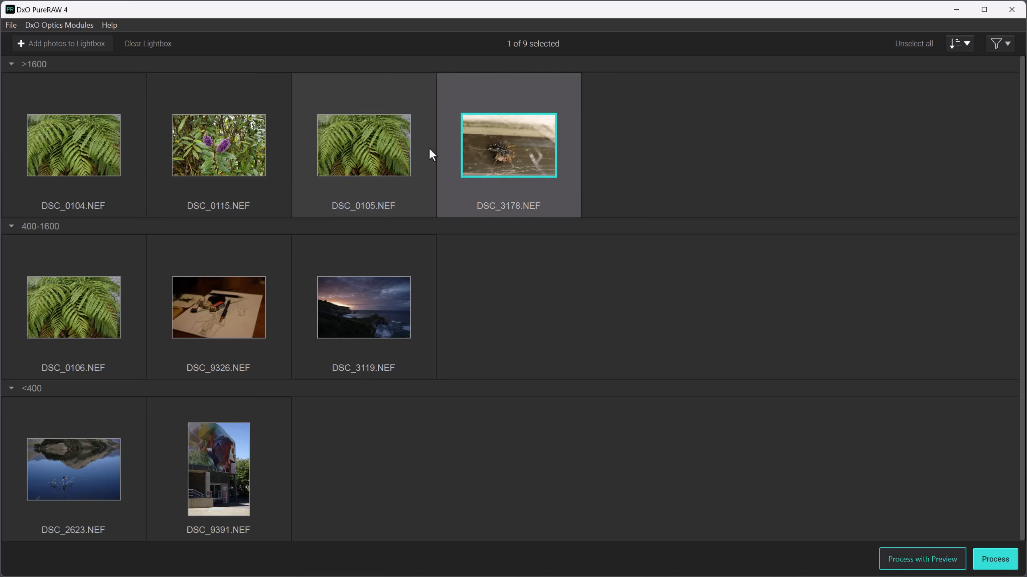
{"action": "left_click", "coordinate": [517, 146]}
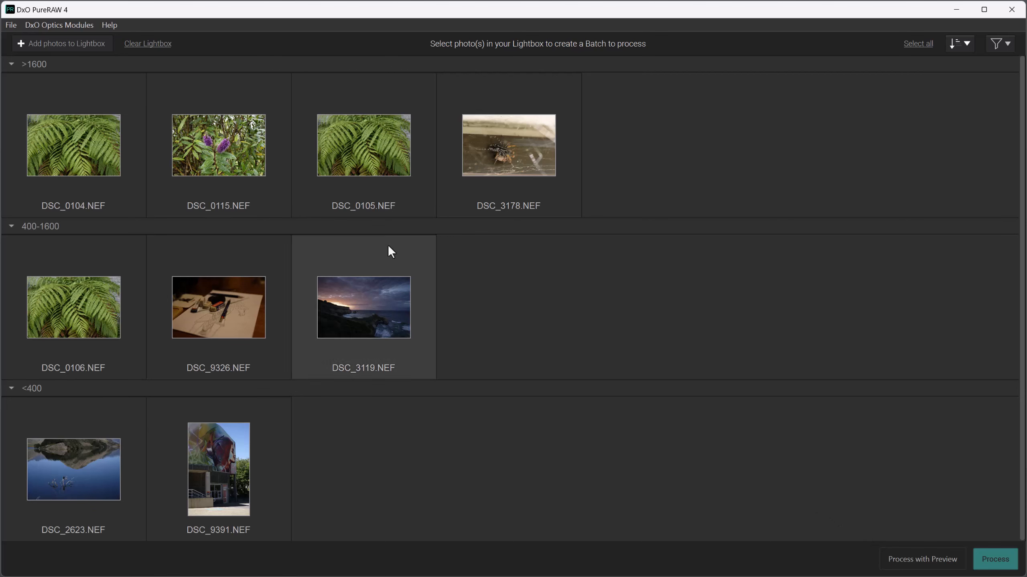
Step: Examine the preferences for DeepPRIME acceleration, legacy processing methods, the widget and automatic previews, and save them
{"action": "left_click", "coordinate": [12, 26]}
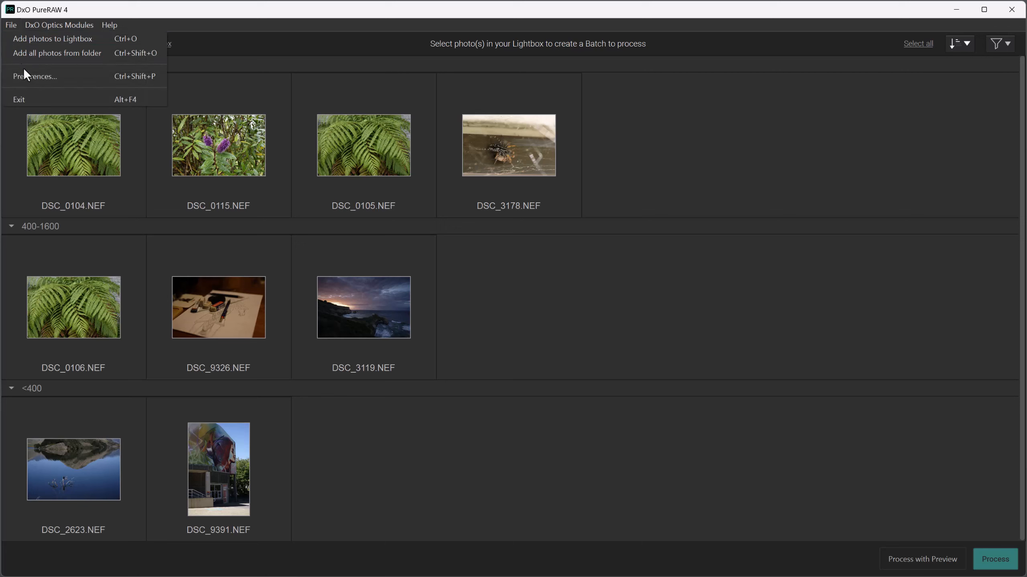
{"action": "left_click", "coordinate": [33, 80]}
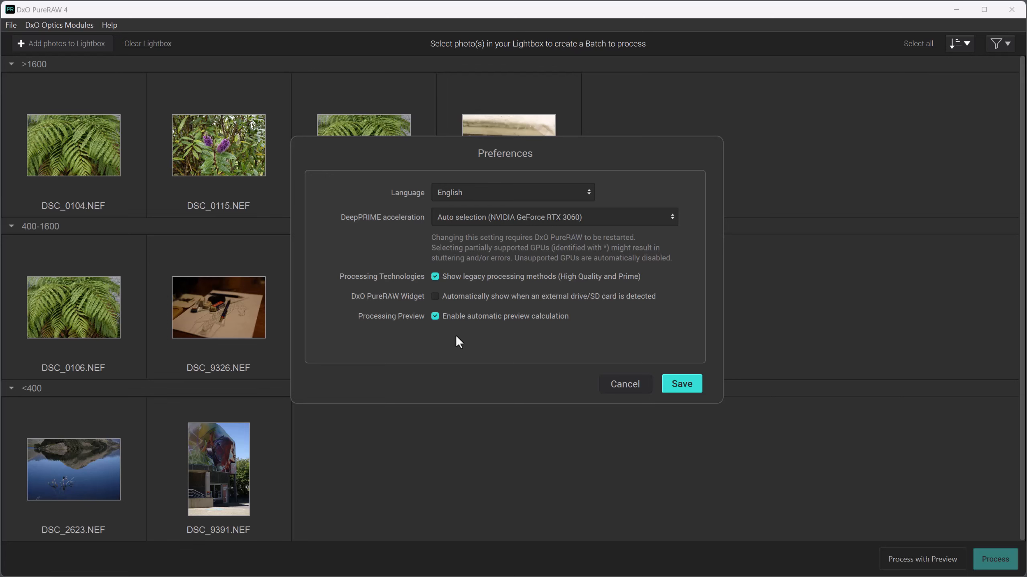
{"action": "left_click", "coordinate": [687, 386]}
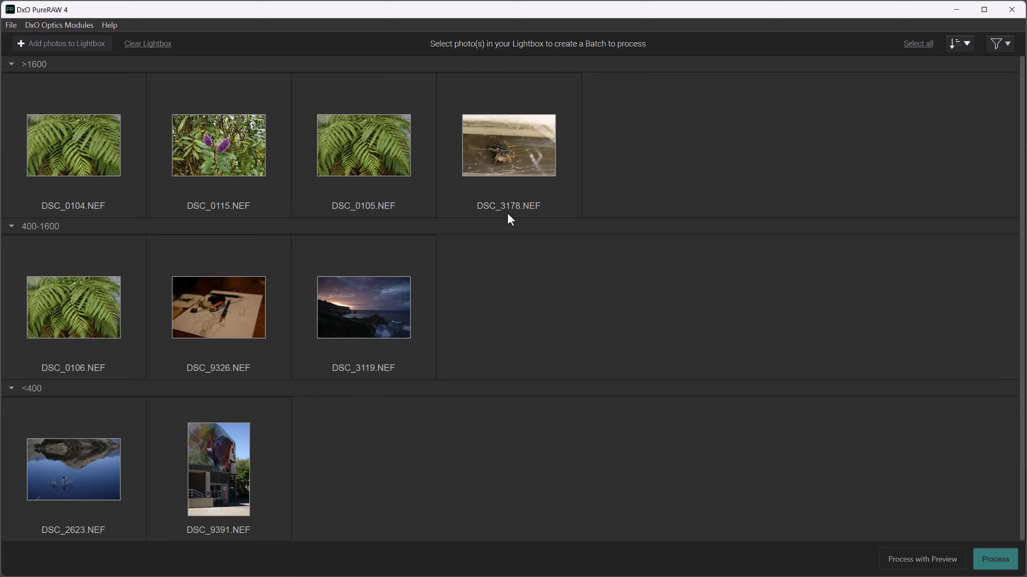
Step: Select DSC_3178.NEF and DSC_0115.NEF and open the batch for processing with preview
{"action": "left_click", "coordinate": [510, 150]}
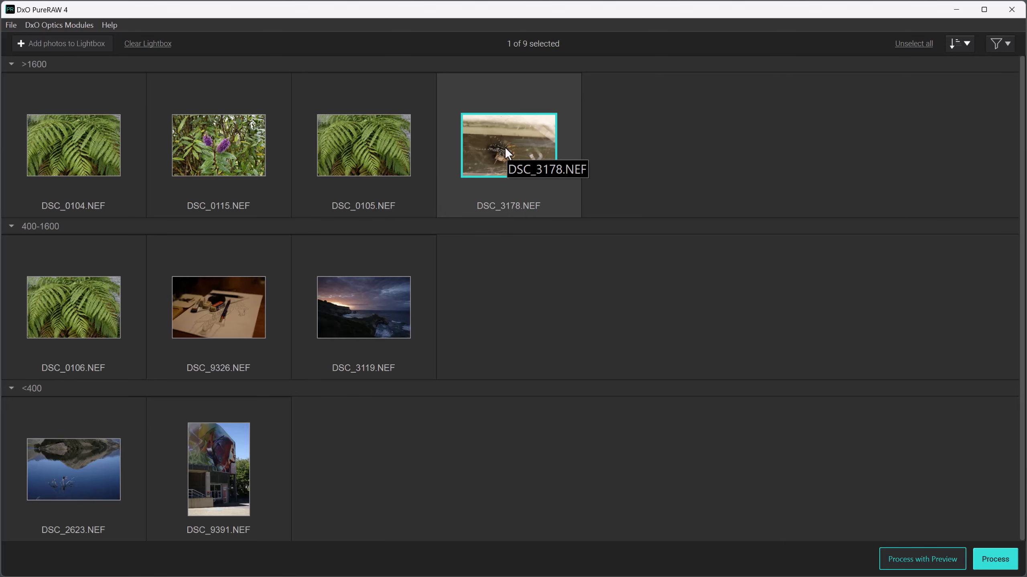
{"action": "left_click", "coordinate": [241, 156]}
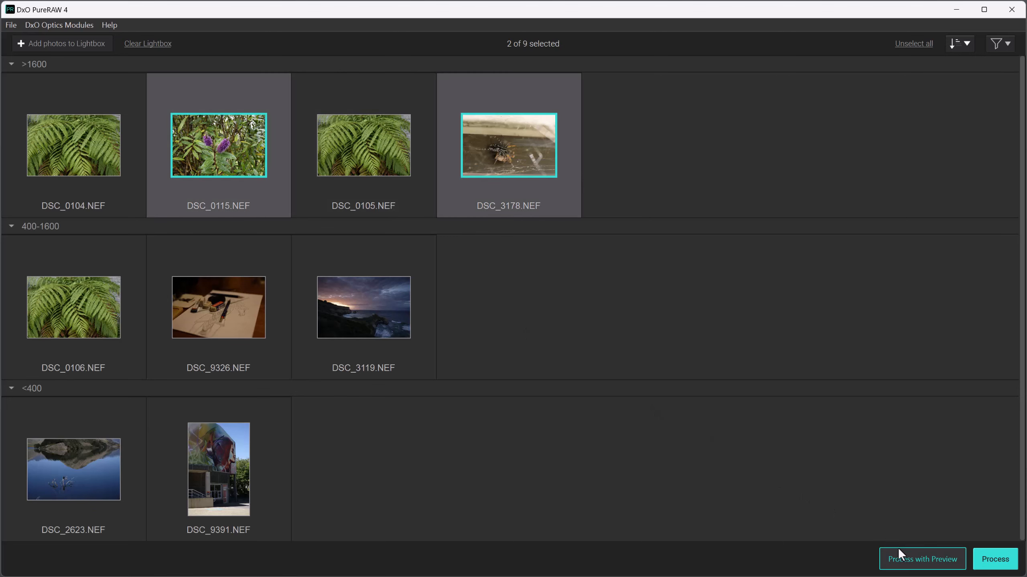
{"action": "left_click", "coordinate": [907, 561]}
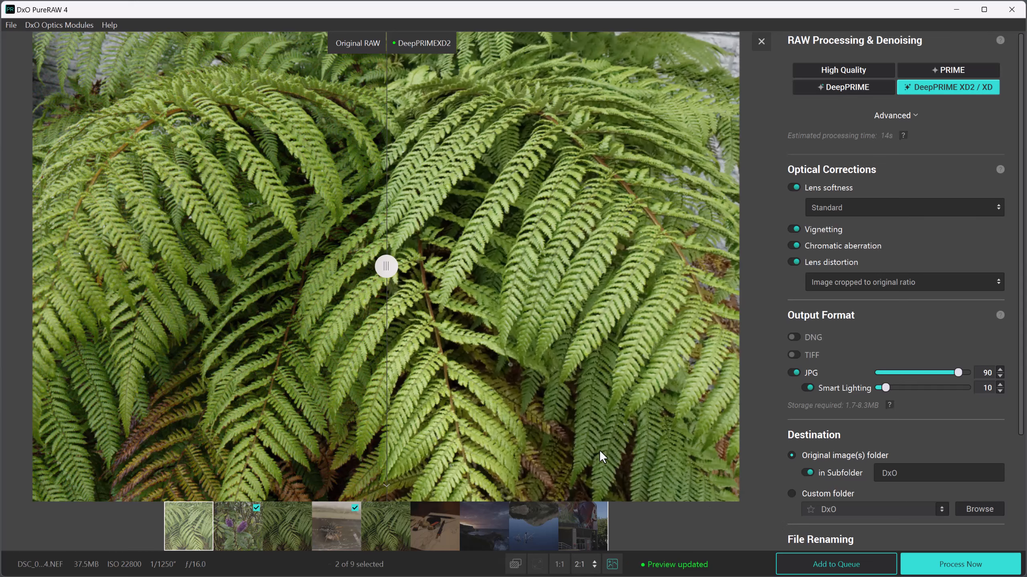
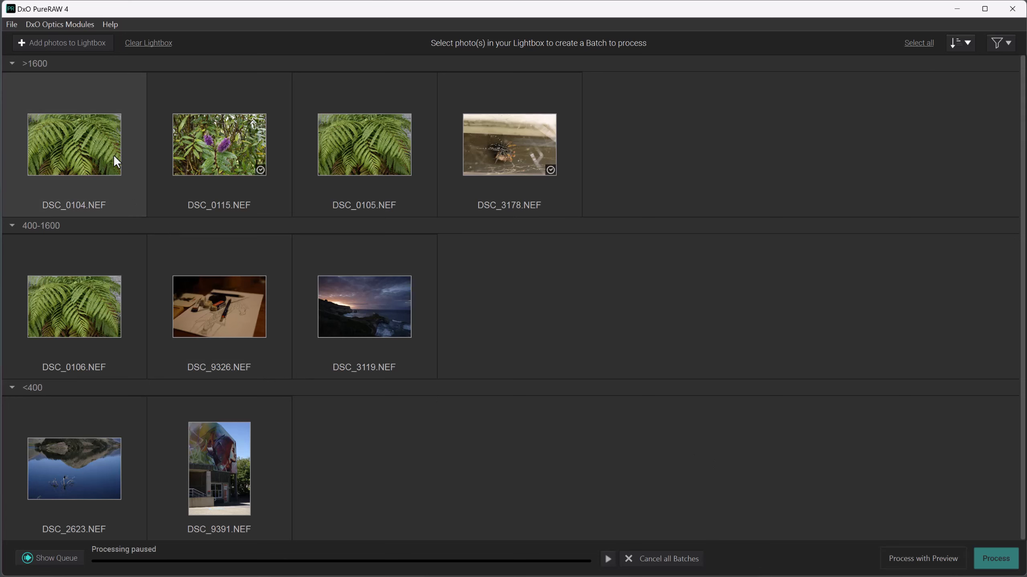
Step: Open DSC_0104.NEF for processing with preview and add it to the processing queue
{"action": "left_click", "coordinate": [76, 128]}
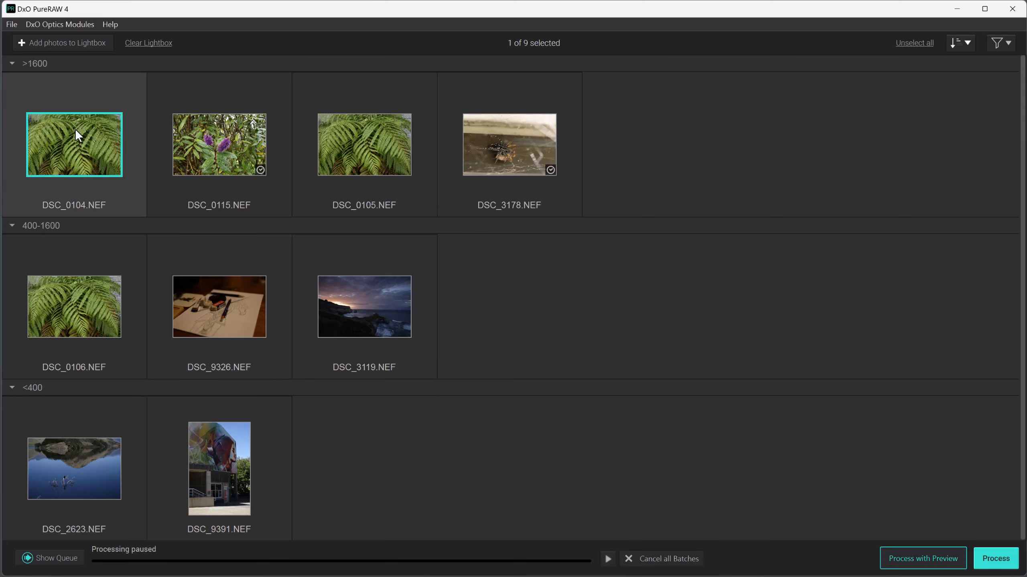
{"action": "left_click", "coordinate": [922, 559]}
{"action": "left_click", "coordinate": [825, 566]}
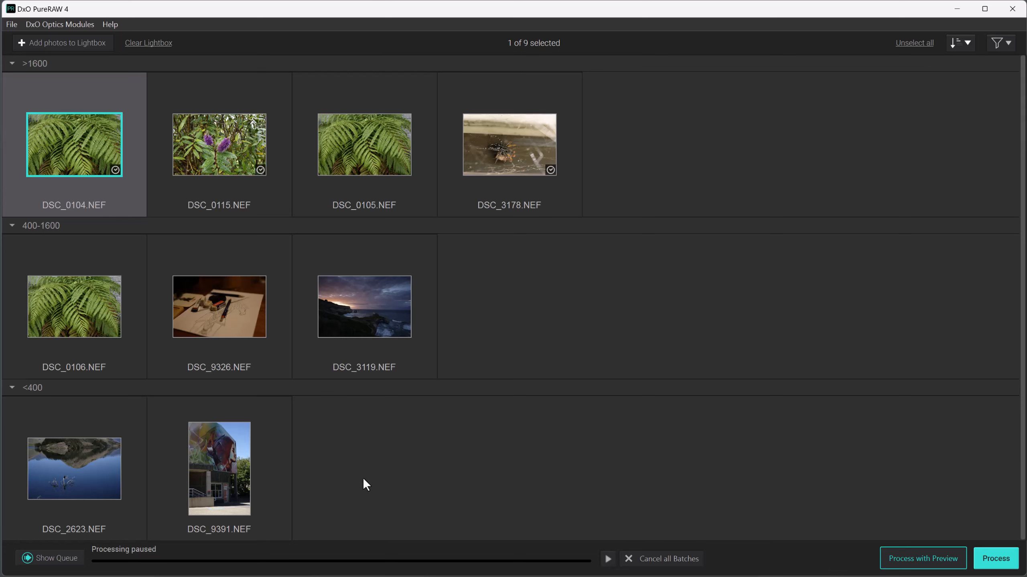
Step: Select only DSC_9391.NEF, open its process settings without preview, and make room beside the dialog
{"action": "left_click", "coordinate": [232, 468], "text": "ctrl"}
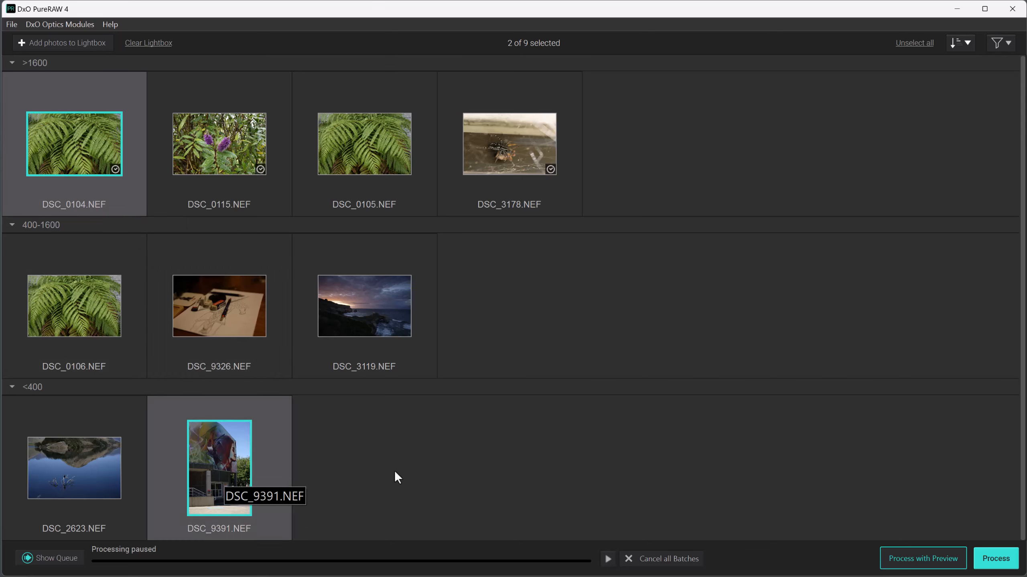
{"action": "left_click", "coordinate": [76, 146], "text": "ctrl"}
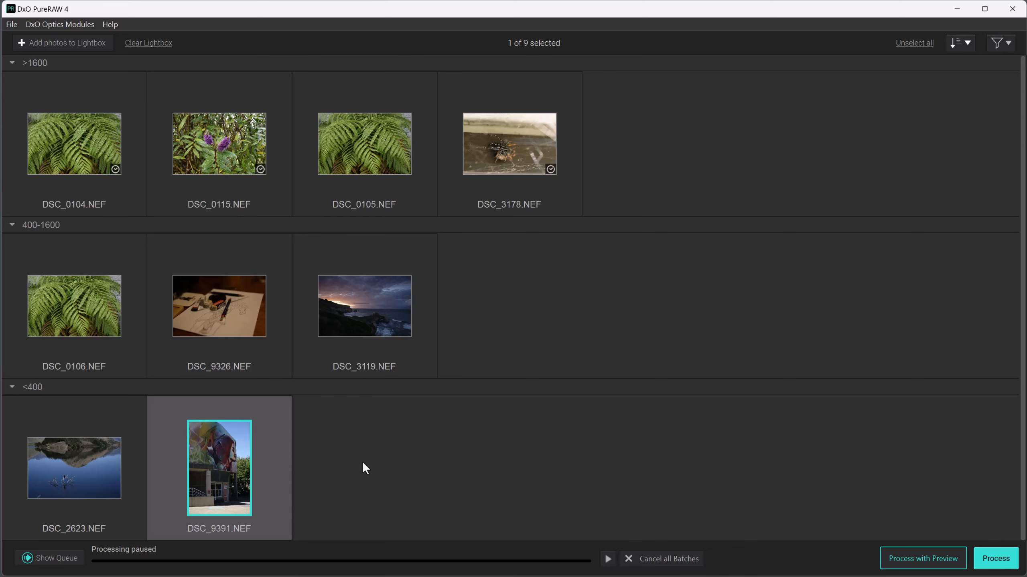
{"action": "left_click", "coordinate": [991, 558]}
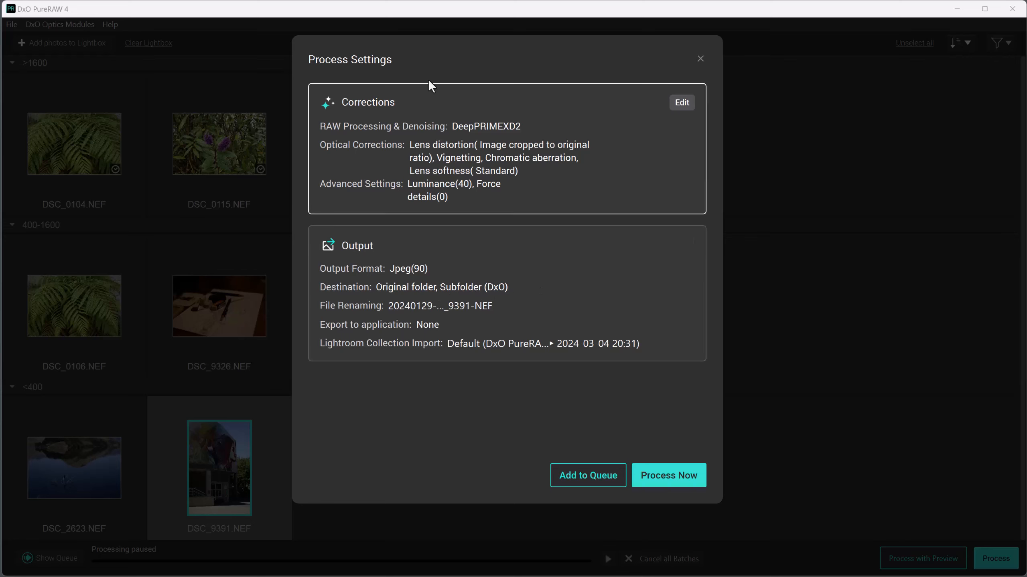
{"action": "left_click_drag", "start_coordinate": [457, 43], "coordinate": [310, 27]}
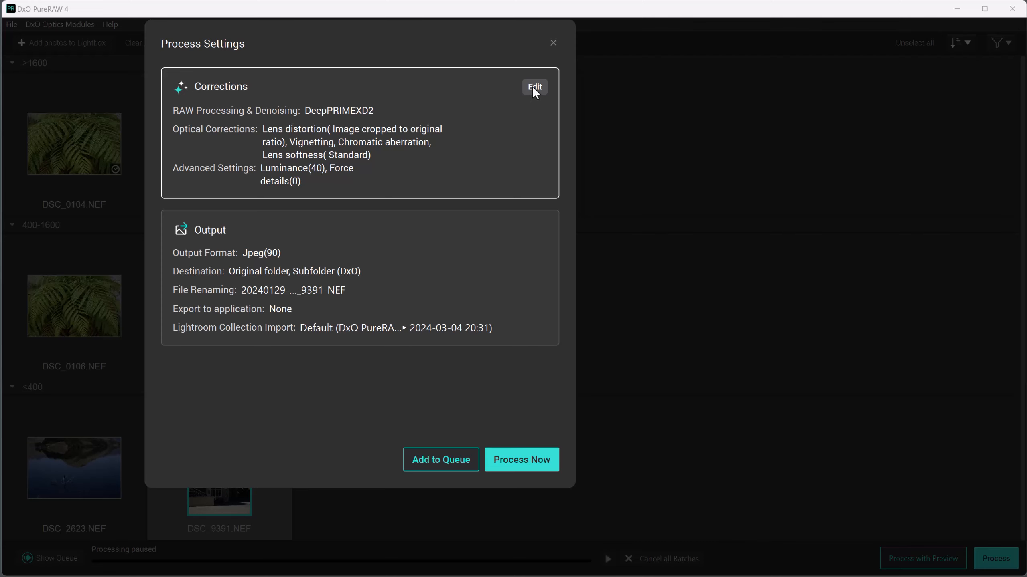
Step: Examine the RAW processing and optical correction options for DSC_9391.NEF and apply the existing corrections
{"action": "left_click", "coordinate": [534, 88]}
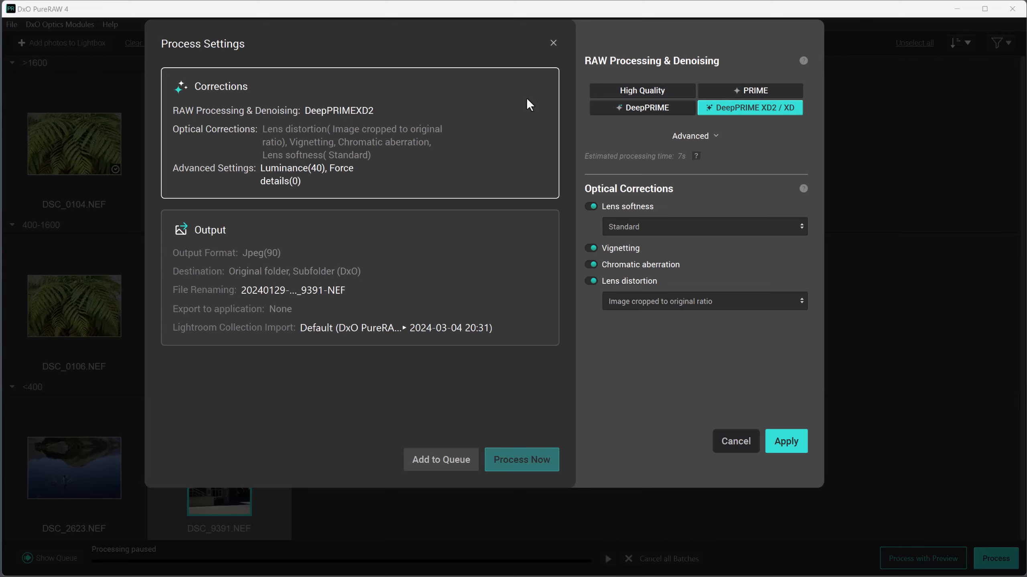
{"action": "left_click", "coordinate": [786, 441]}
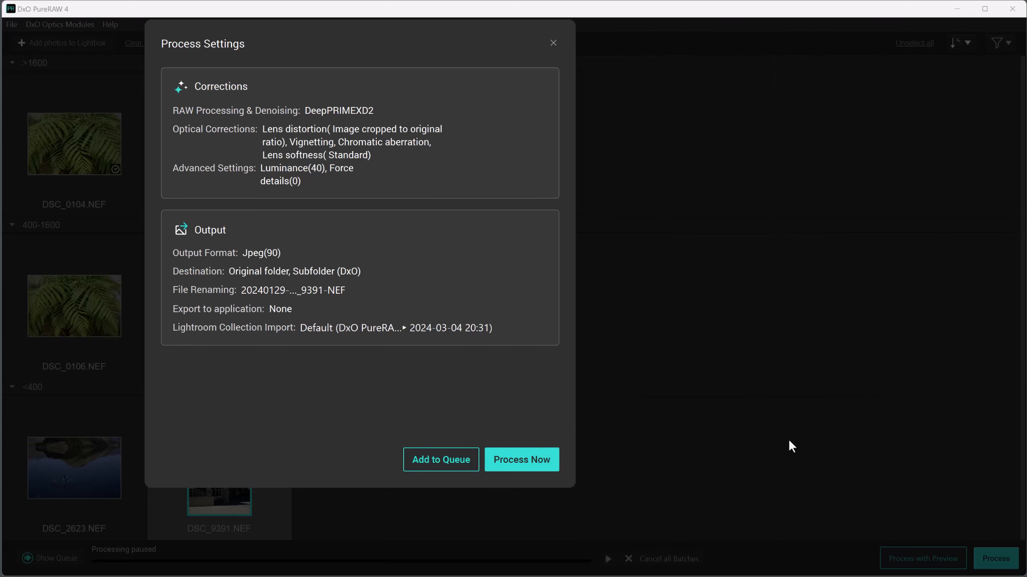
{"action": "mouse_move", "coordinate": [451, 255]}
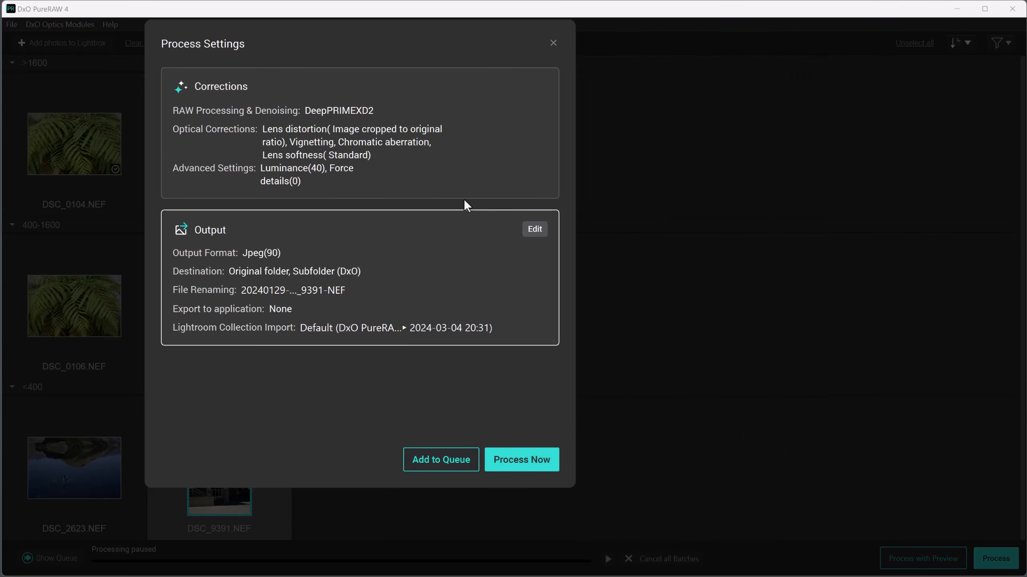
Step: Switch the RAW processing and denoising method for DSC_9391.NEF to High Quality and apply the corrections
{"action": "mouse_move", "coordinate": [521, 106]}
{"action": "left_click", "coordinate": [535, 87]}
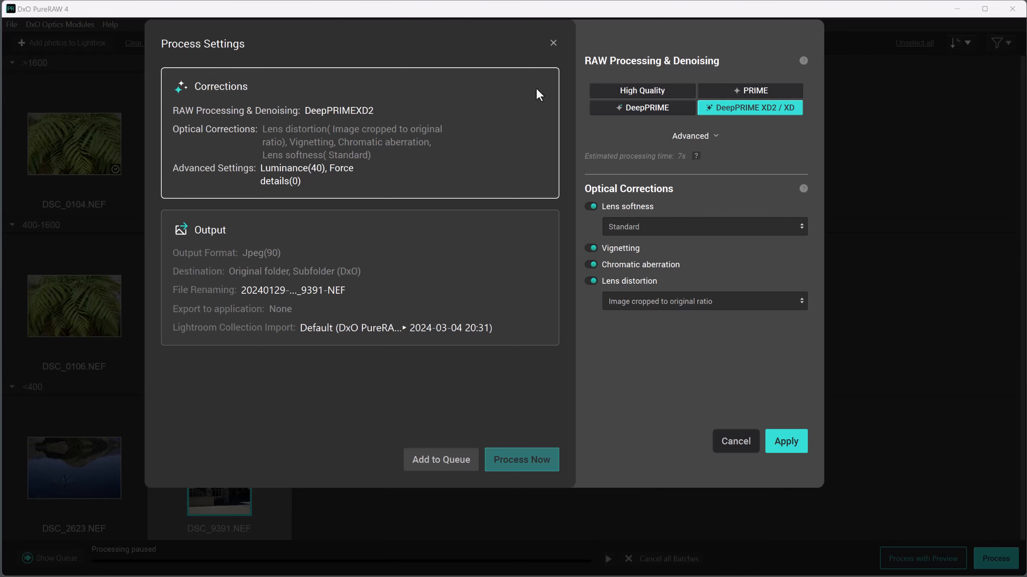
{"action": "left_click", "coordinate": [625, 90]}
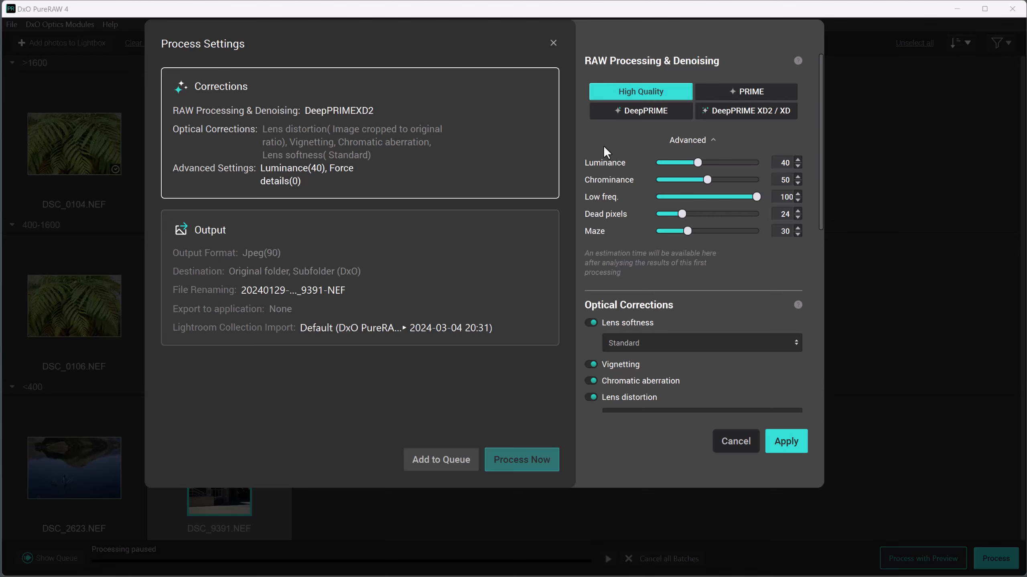
{"action": "left_click", "coordinate": [712, 139]}
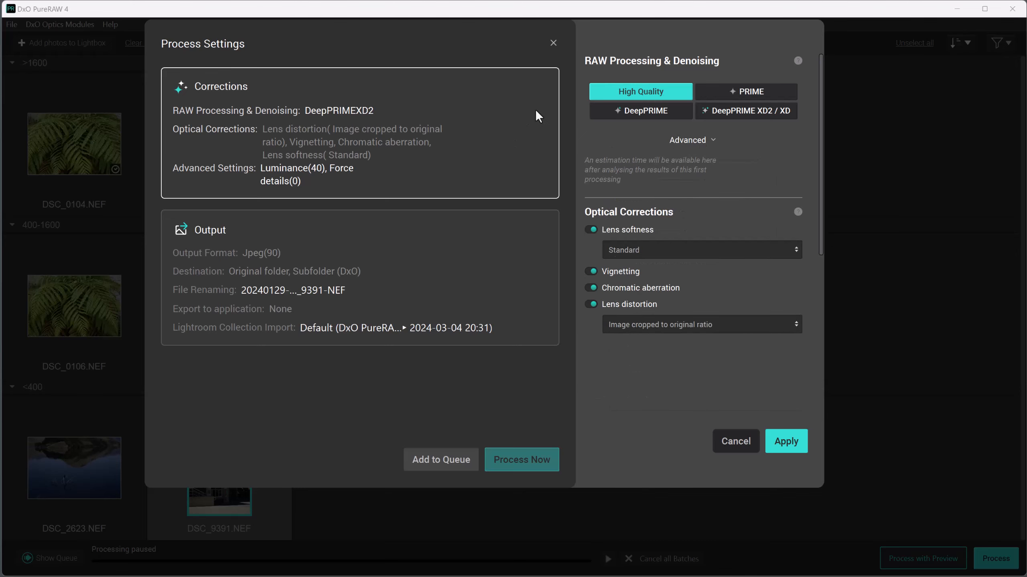
{"action": "left_click", "coordinate": [790, 445]}
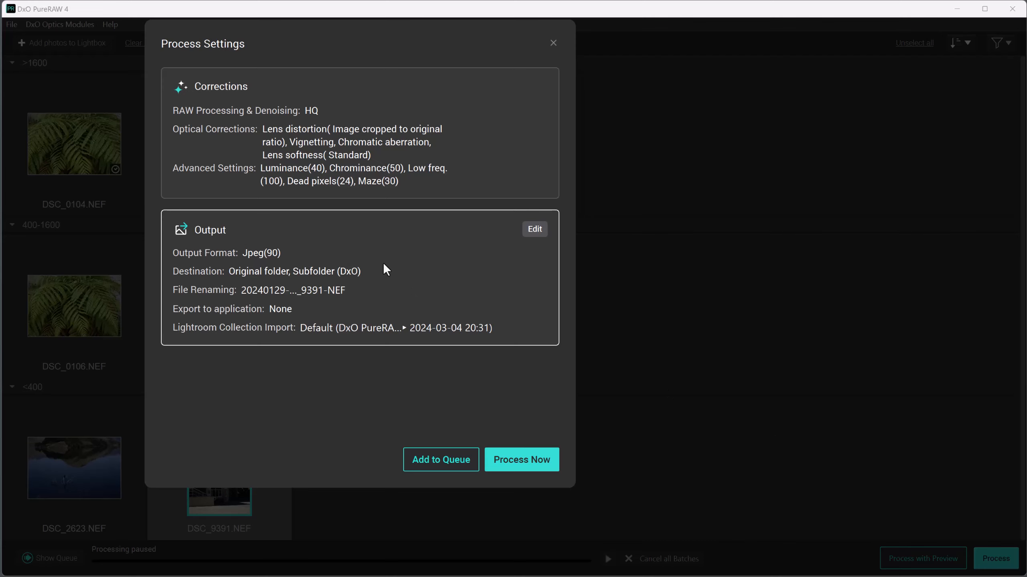
Step: Review the output and export application options for DSC_9391.NEF, cancel the output edits, and add the photo to the queue
{"action": "left_click", "coordinate": [534, 230]}
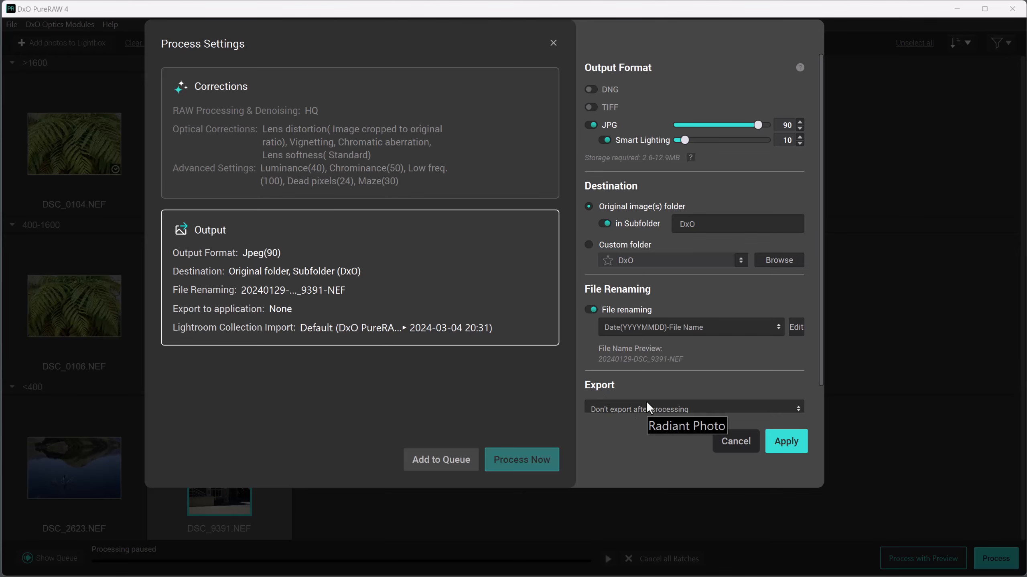
{"action": "left_click_drag", "start_coordinate": [326, 27], "coordinate": [261, 0]}
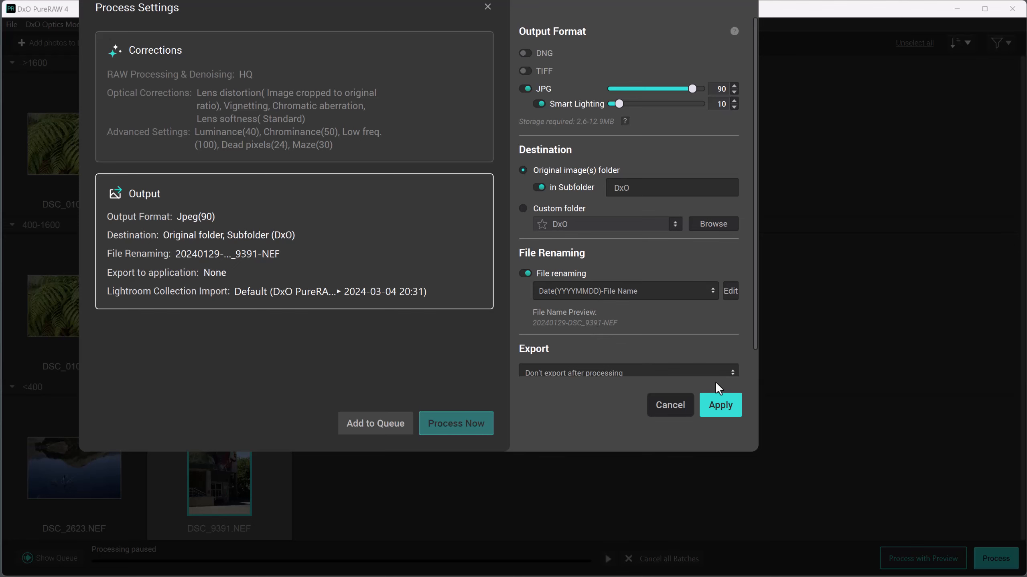
{"action": "left_click_drag", "start_coordinate": [754, 322], "coordinate": [754, 351]}
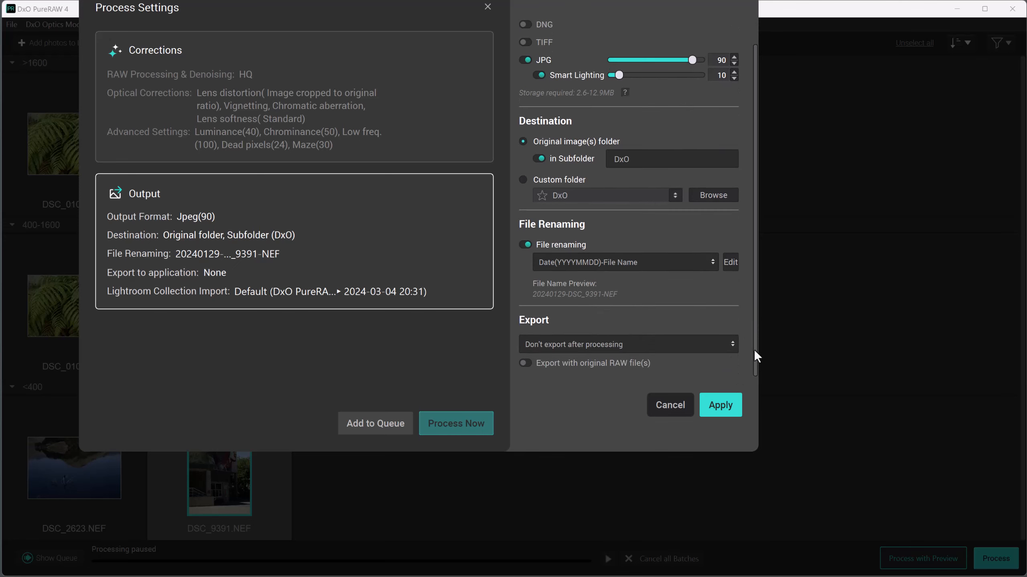
{"action": "left_click", "coordinate": [732, 345]}
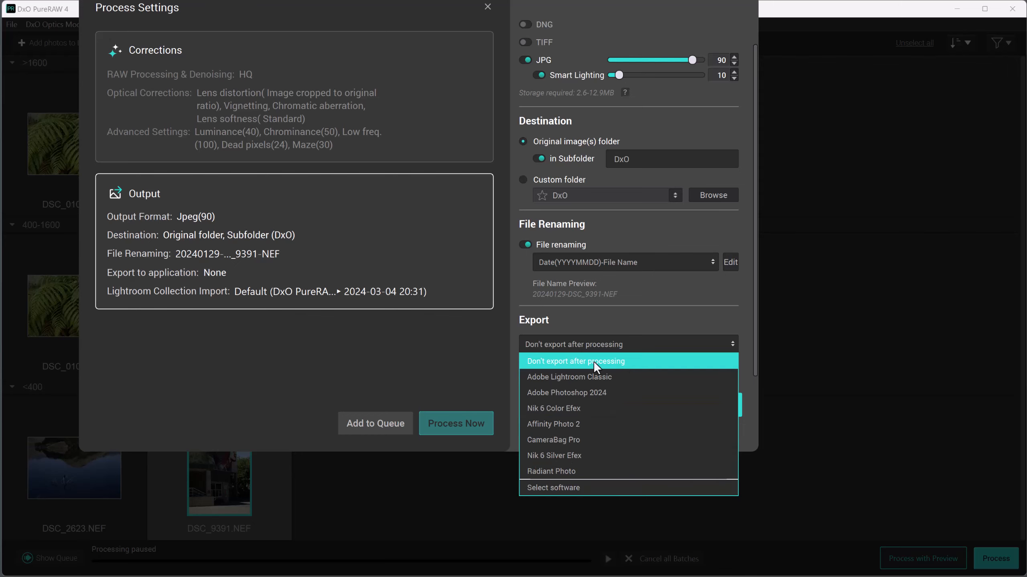
{"action": "left_click", "coordinate": [614, 360]}
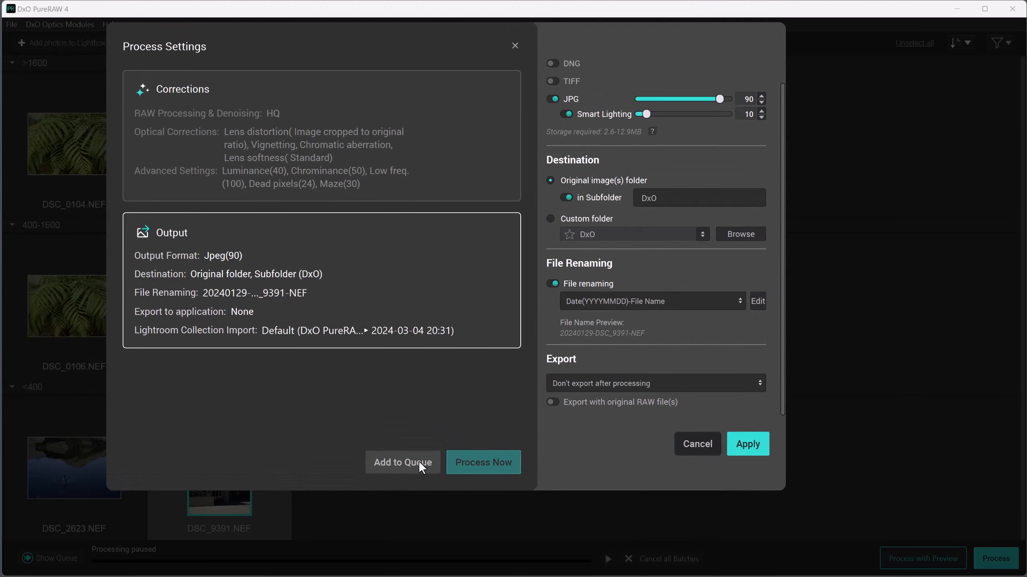
{"action": "left_click", "coordinate": [698, 445]}
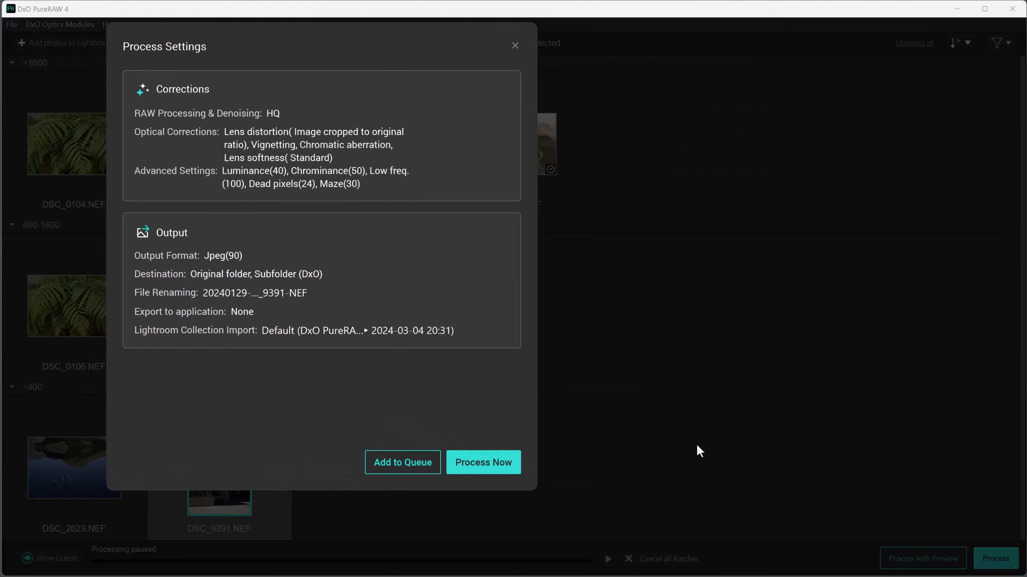
{"action": "left_click", "coordinate": [398, 459]}
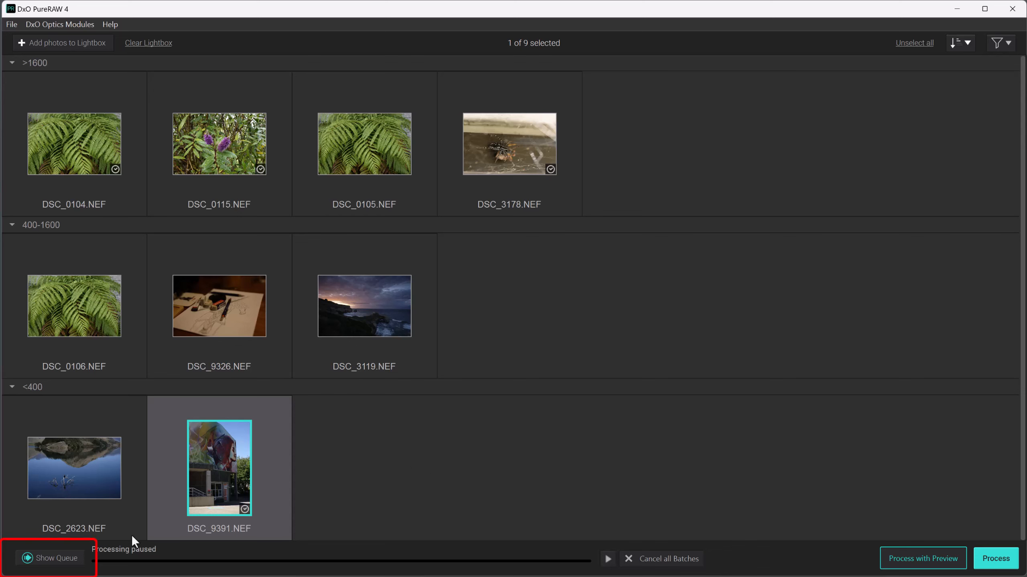
Step: Move the DSC_9391.NEF batch ahead of DSC_0104.NEF in the queue, and process all batches
{"action": "left_click", "coordinate": [48, 558]}
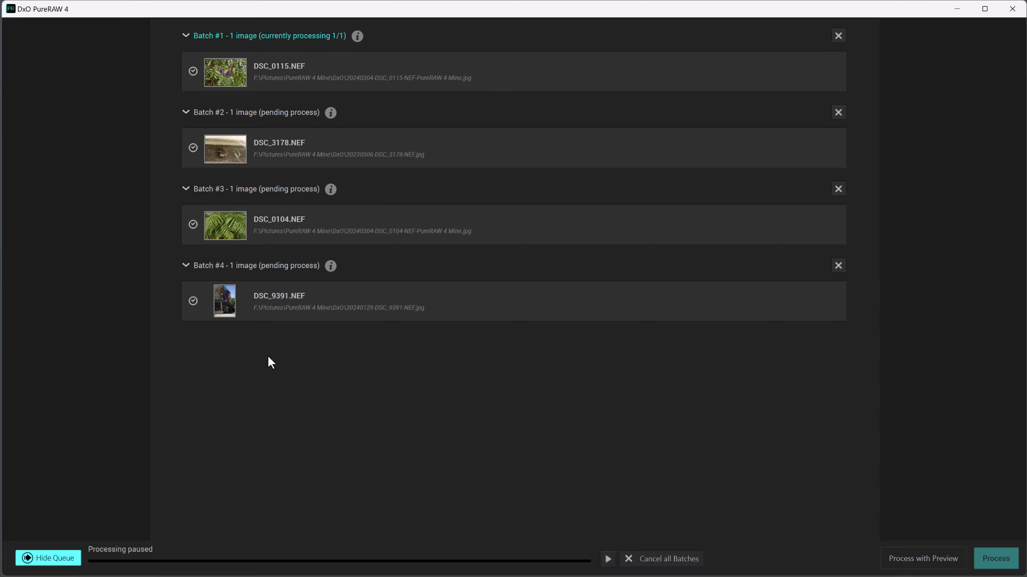
{"action": "left_click", "coordinate": [258, 301]}
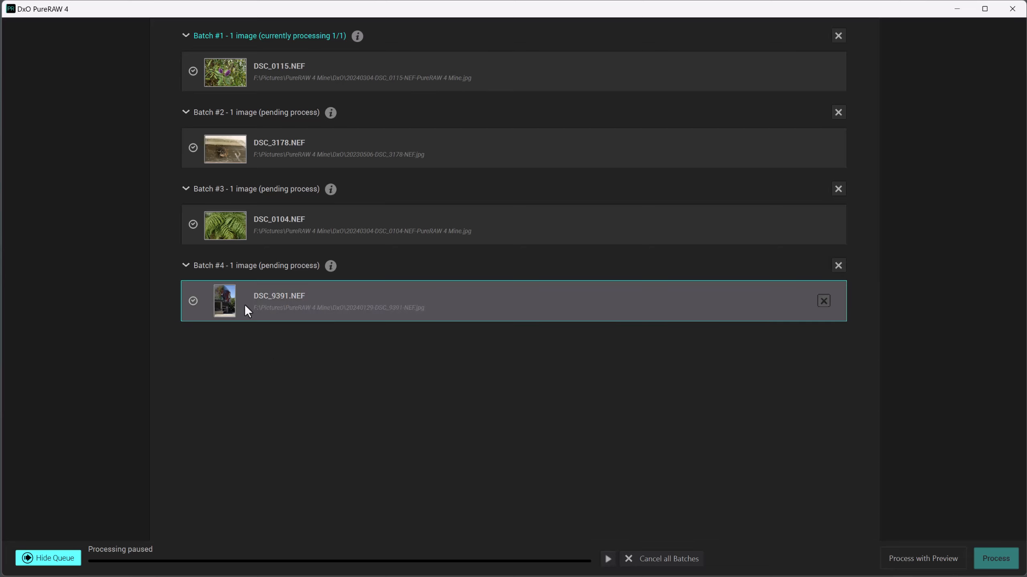
{"action": "left_click_drag", "start_coordinate": [260, 301], "coordinate": [262, 223]}
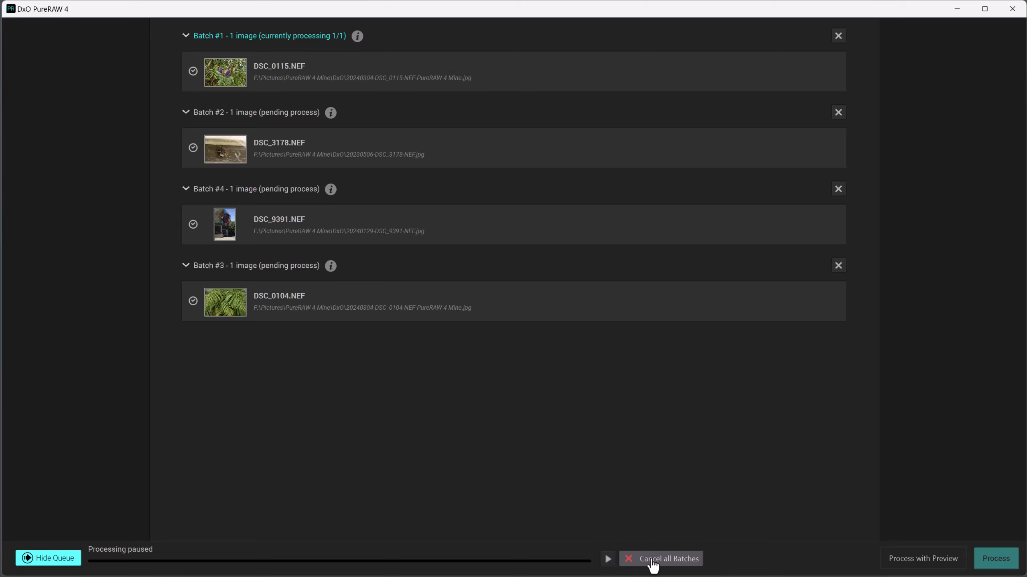
{"action": "left_click", "coordinate": [607, 559]}
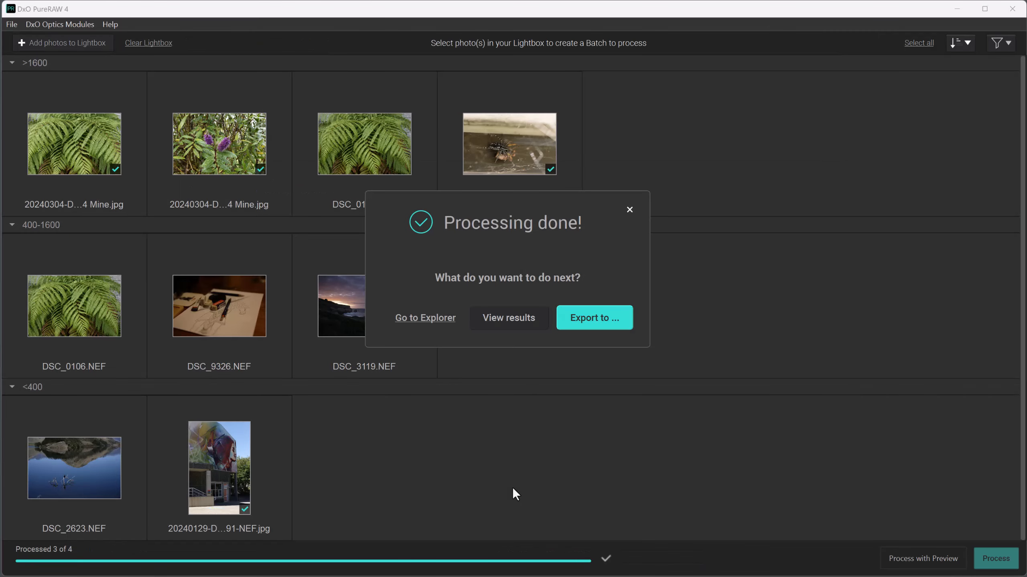
{"action": "left_click", "coordinate": [512, 487]}
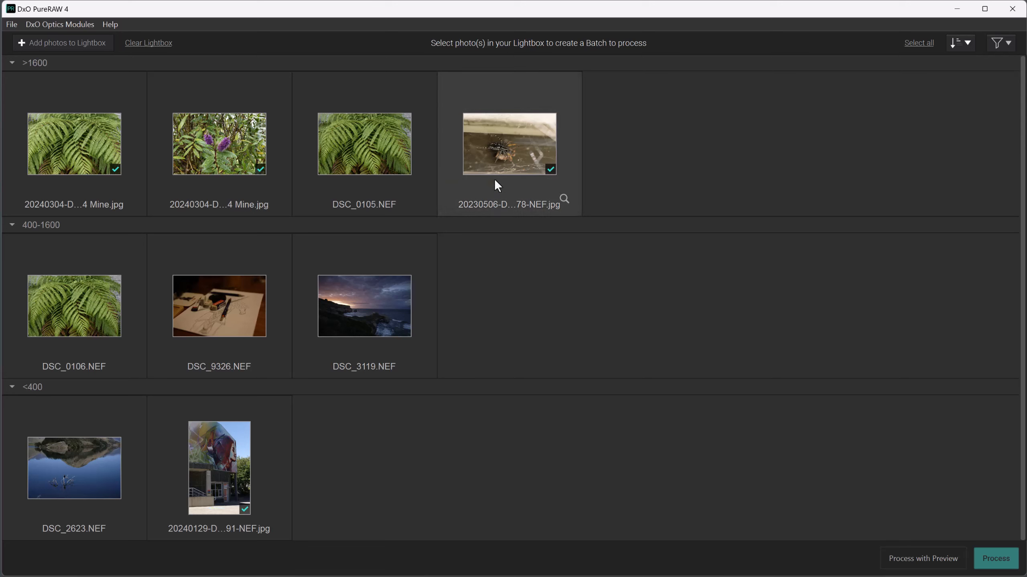
Step: Compare the processed spider photo DSC_3178 with its original RAW at full view and at 1:1
{"action": "left_click", "coordinate": [497, 160]}
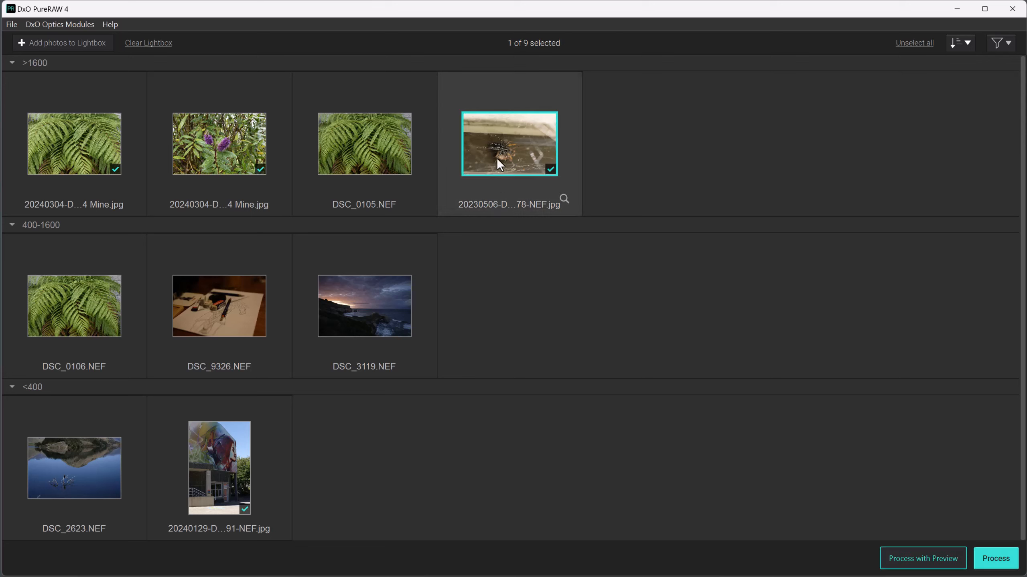
{"action": "right_click", "coordinate": [499, 163]}
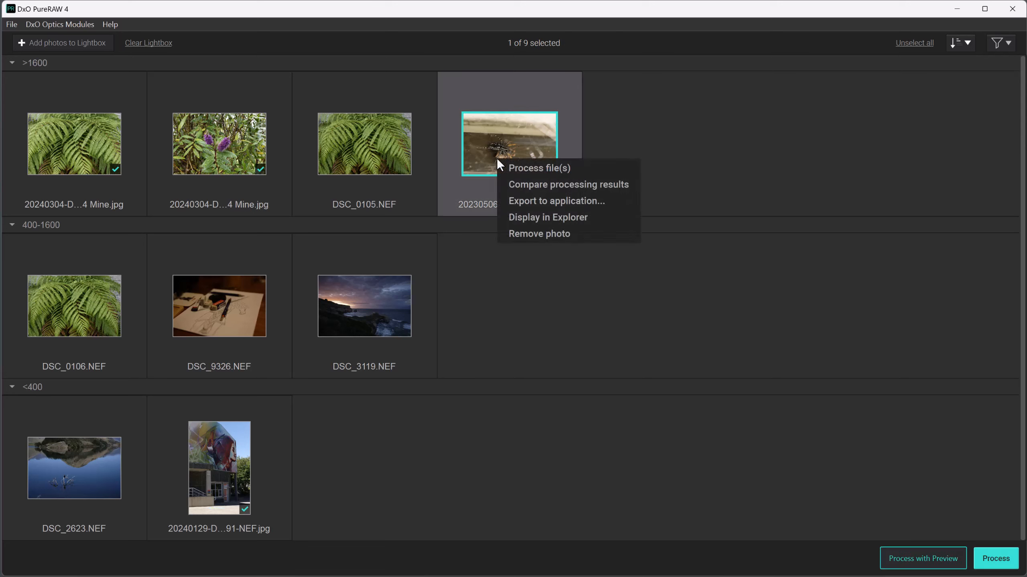
{"action": "left_click", "coordinate": [523, 184]}
{"action": "left_click_drag", "start_coordinate": [522, 268], "coordinate": [332, 266]}
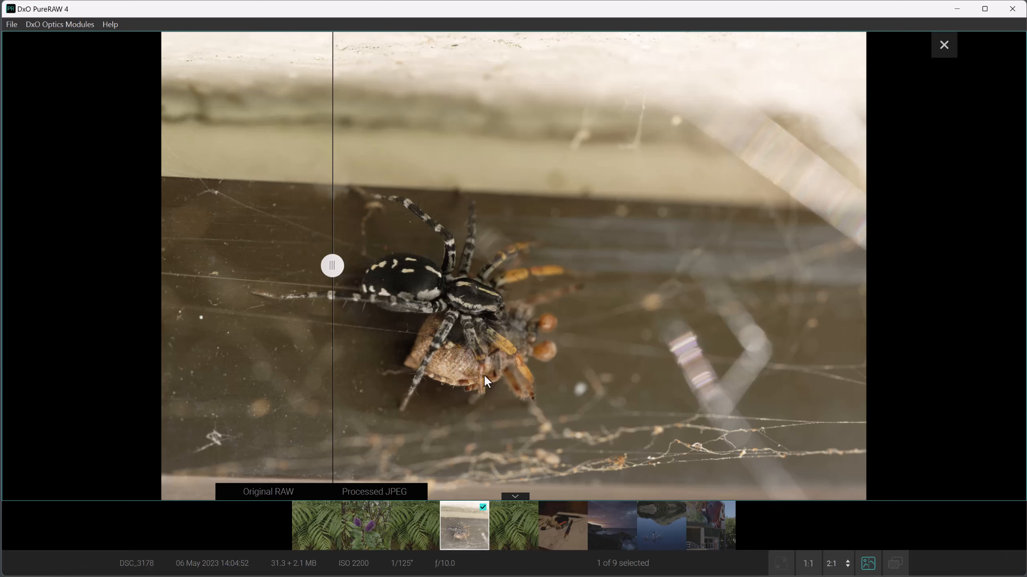
{"action": "left_click", "coordinate": [808, 564]}
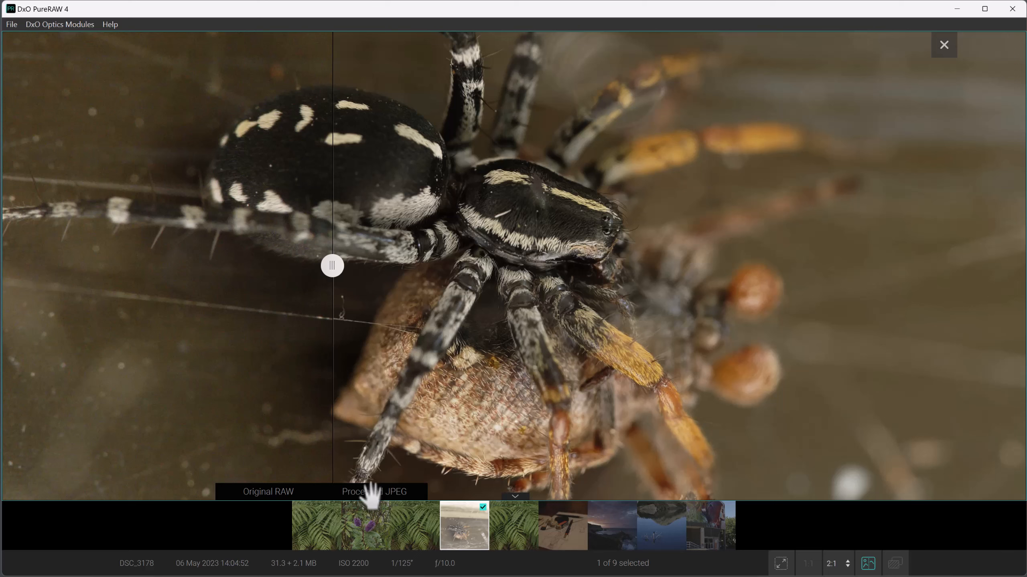
{"action": "left_click_drag", "start_coordinate": [332, 266], "coordinate": [324, 294]}
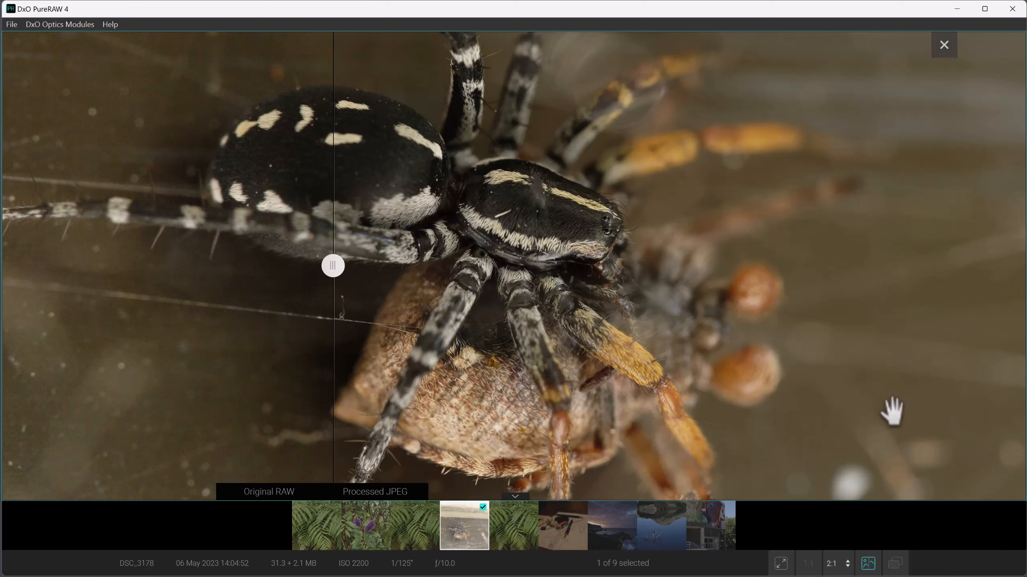
{"action": "left_click", "coordinate": [780, 564]}
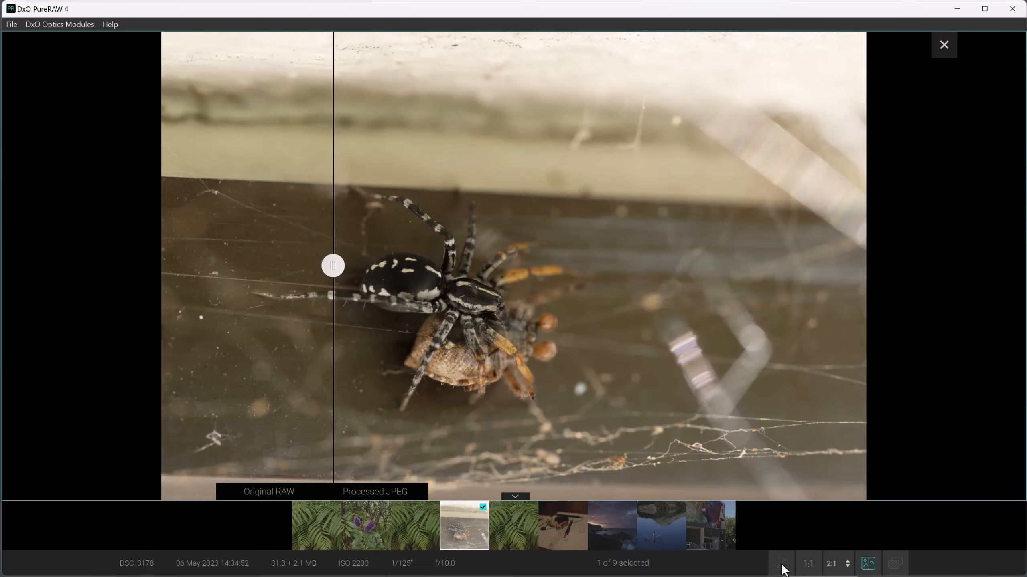
Step: Compare the noise in the original RAW and processed JPEG of the spider photo at 16:1
{"action": "left_click", "coordinate": [846, 564]}
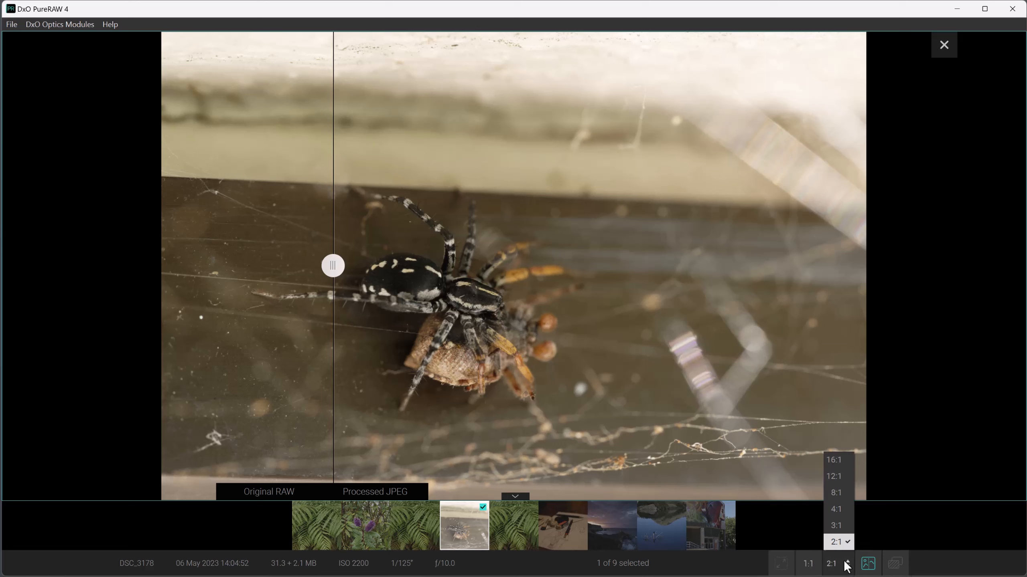
{"action": "left_click", "coordinate": [841, 462]}
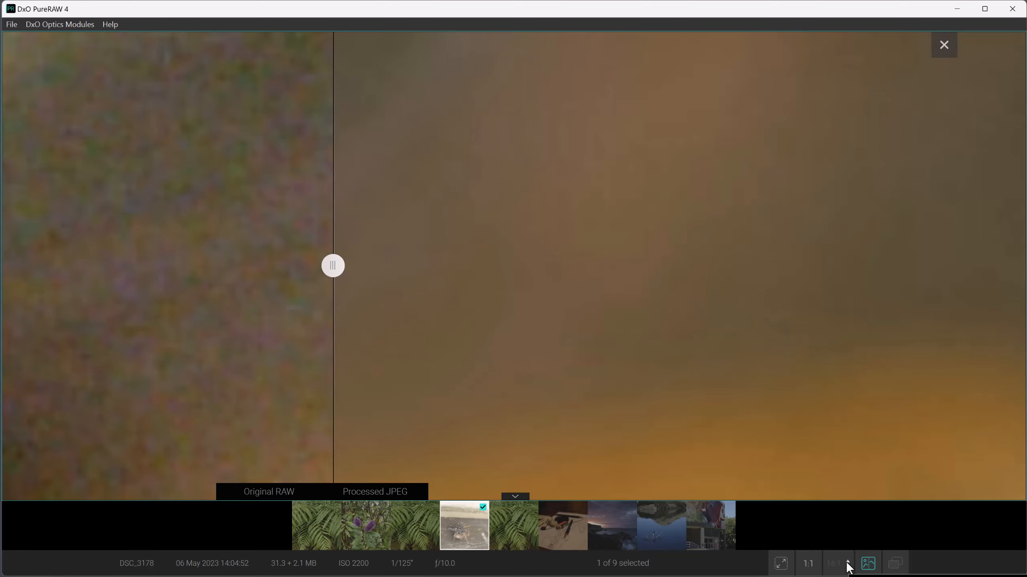
{"action": "left_click_drag", "start_coordinate": [332, 267], "coordinate": [413, 298]}
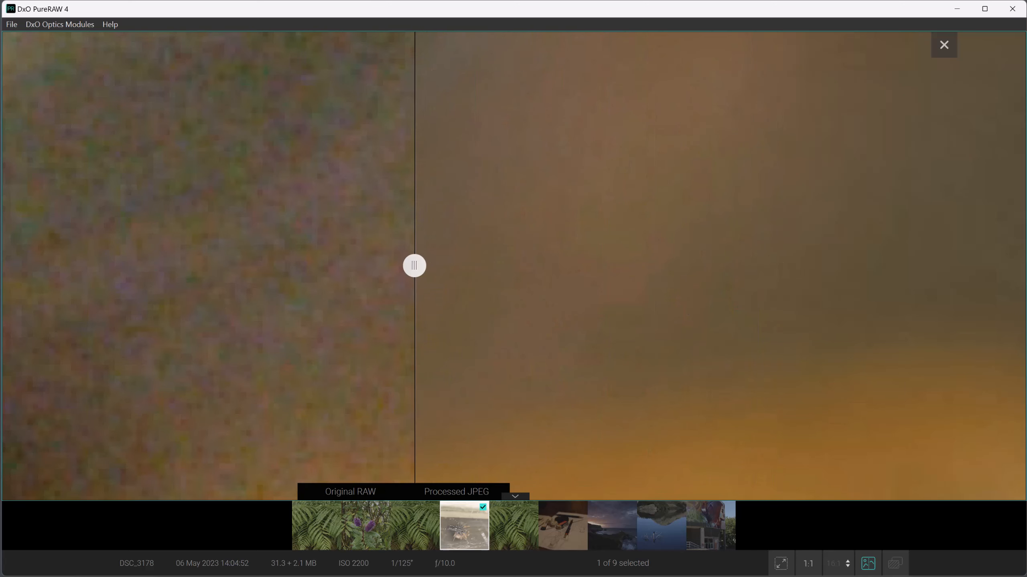
Step: Compare the spider's body detail between the original RAW and processed JPEG at 3:1, and close the comparison
{"action": "left_click", "coordinate": [844, 567]}
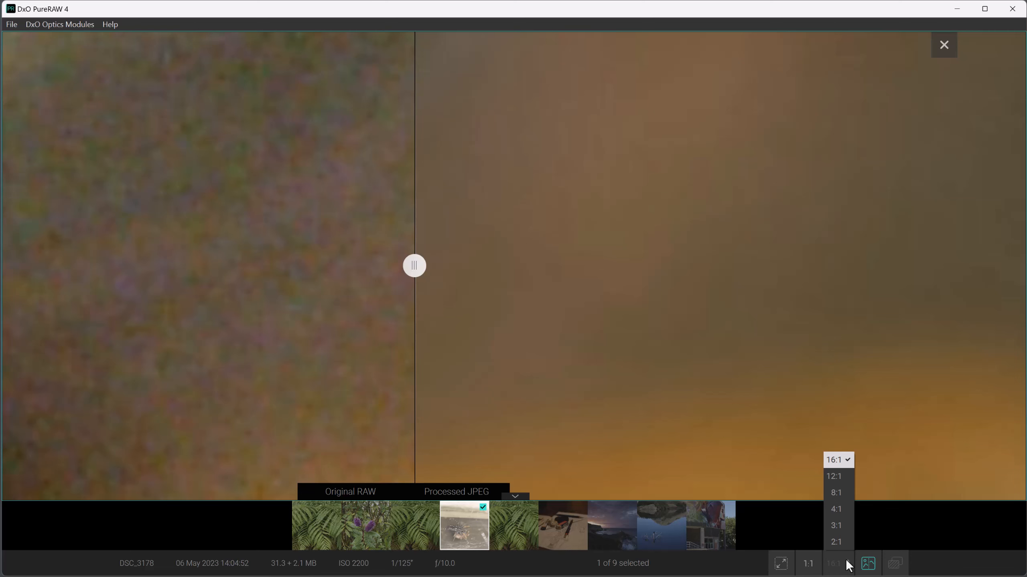
{"action": "left_click", "coordinate": [838, 526]}
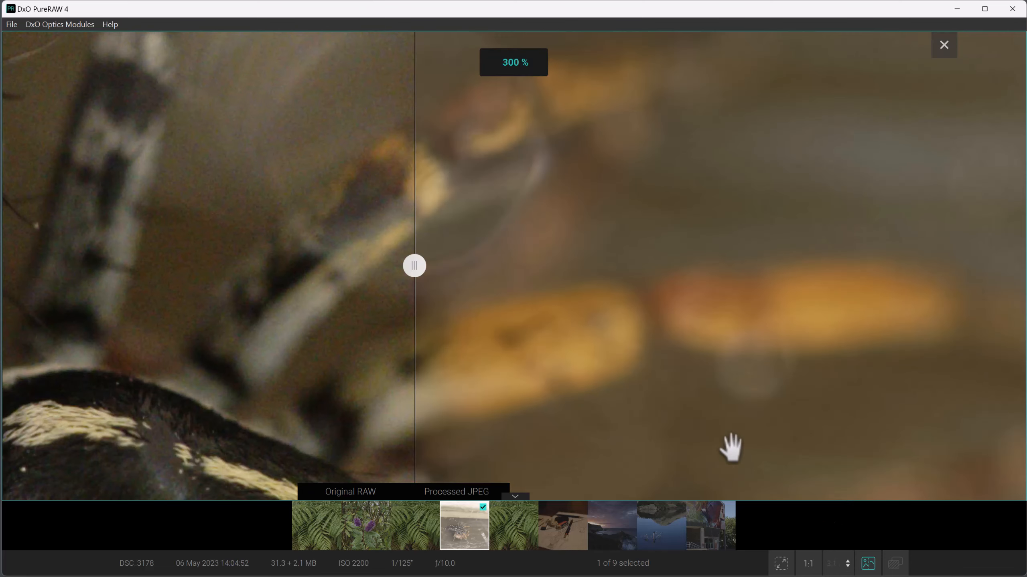
{"action": "left_click_drag", "start_coordinate": [413, 266], "coordinate": [99, 296]}
{"action": "left_click_drag", "start_coordinate": [238, 400], "coordinate": [603, 279]}
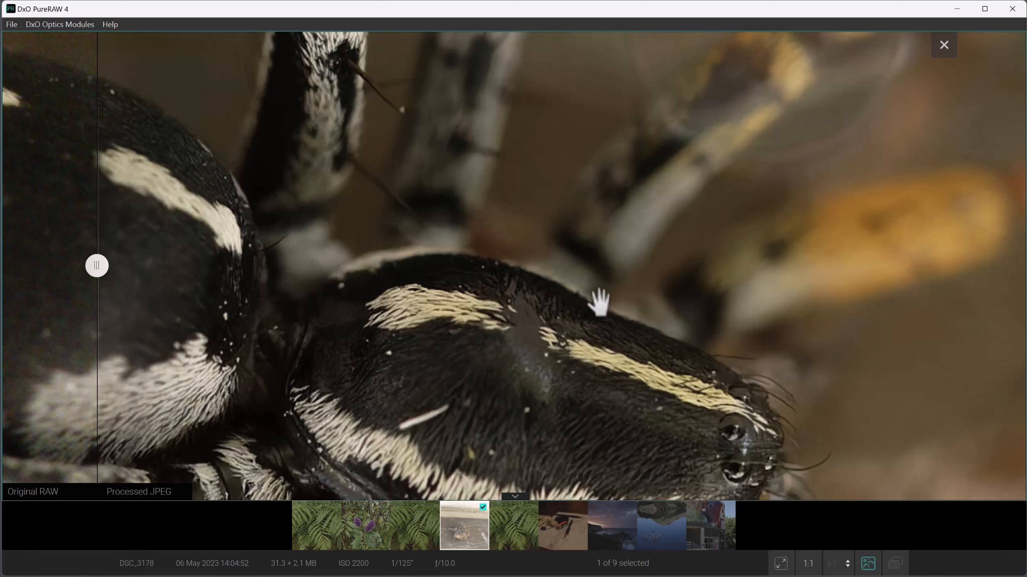
{"action": "left_click_drag", "start_coordinate": [97, 265], "coordinate": [465, 270]}
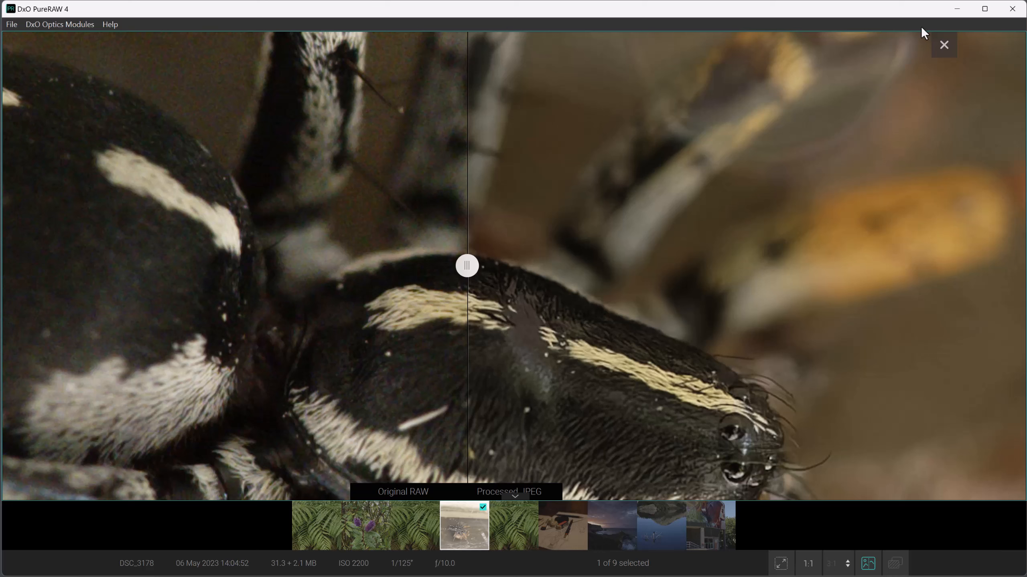
{"action": "left_click", "coordinate": [944, 45]}
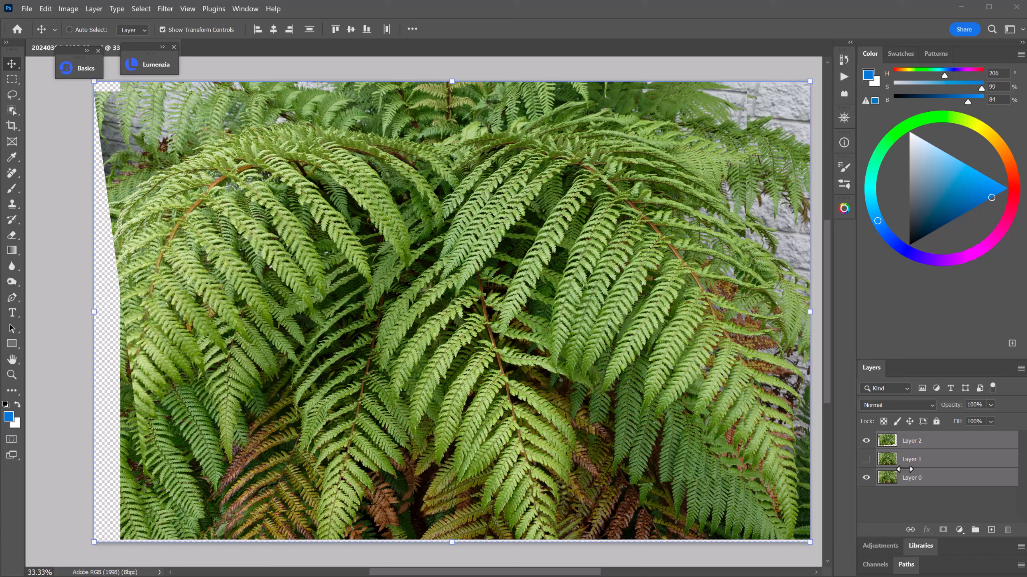
Step: Switch to Photoshop and show Layer 1 of the fern document to compare the layers' framing
{"action": "left_click", "coordinate": [865, 459]}
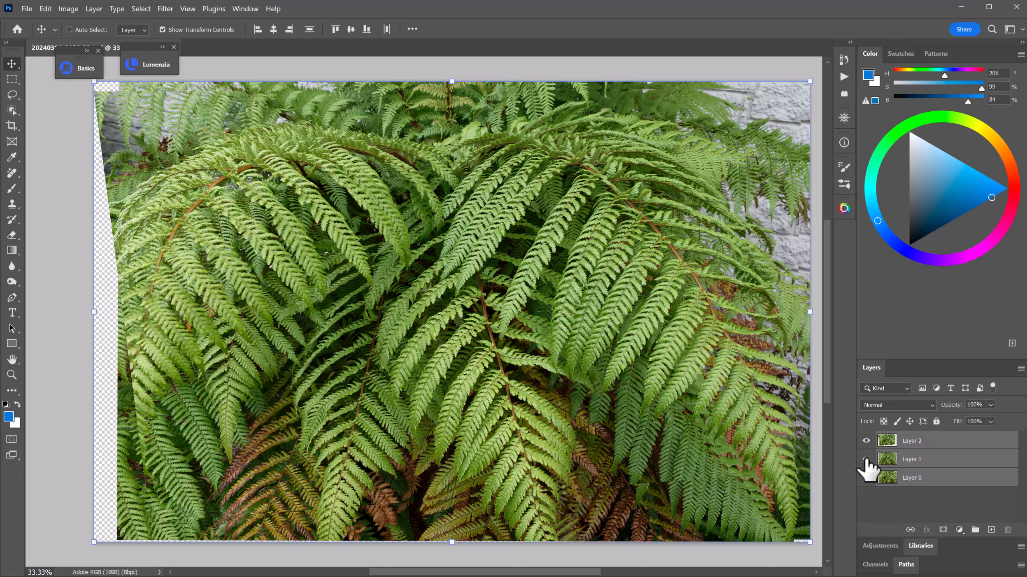